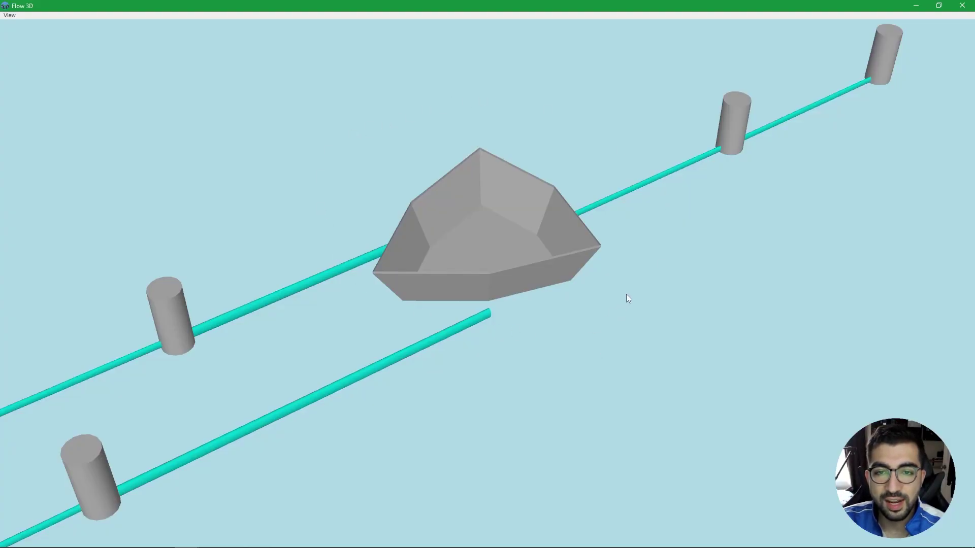
Step: Examine the flow through pond and its inlet and outlet junctions in the 3D and plan views
scroll(624, 293, down, 3)
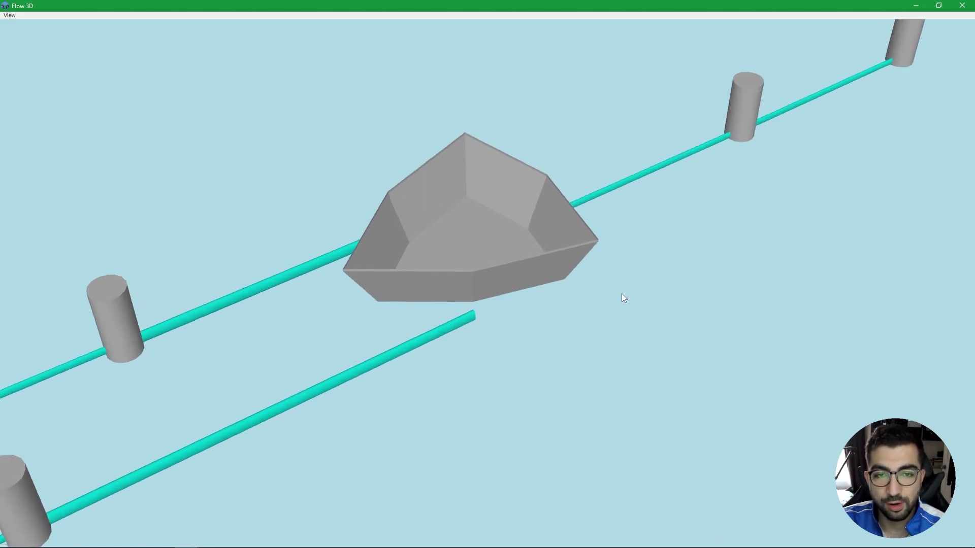
double_click(882, 10)
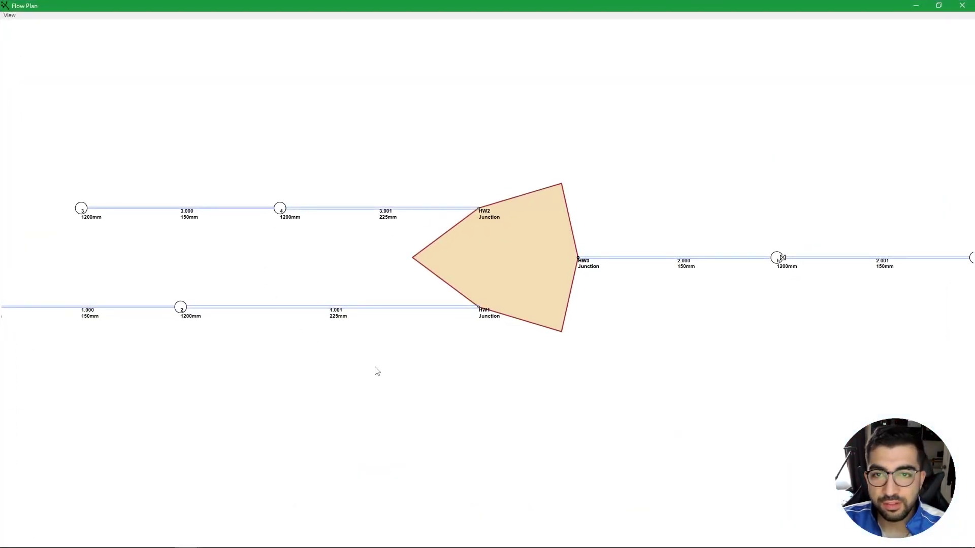
scroll(574, 305, down, 3)
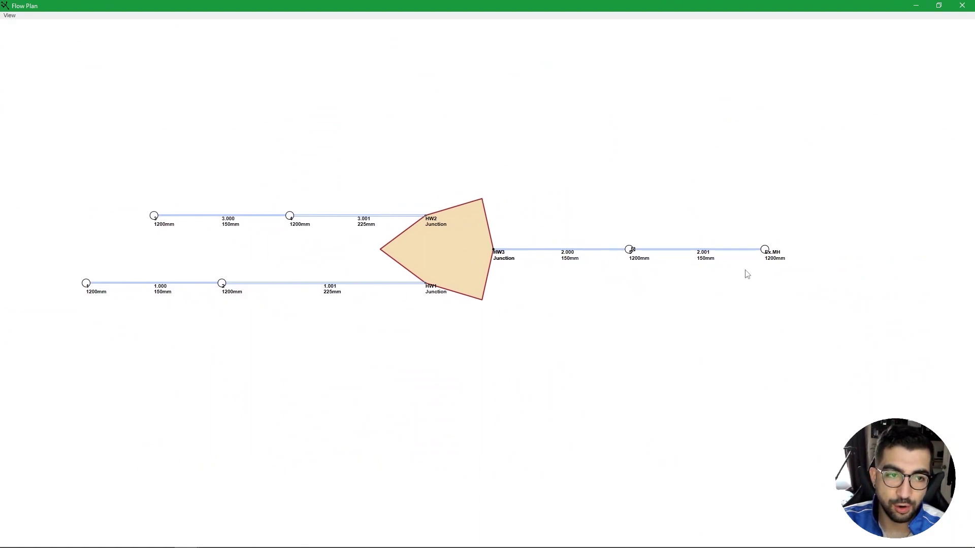
scroll(428, 254, up, 4)
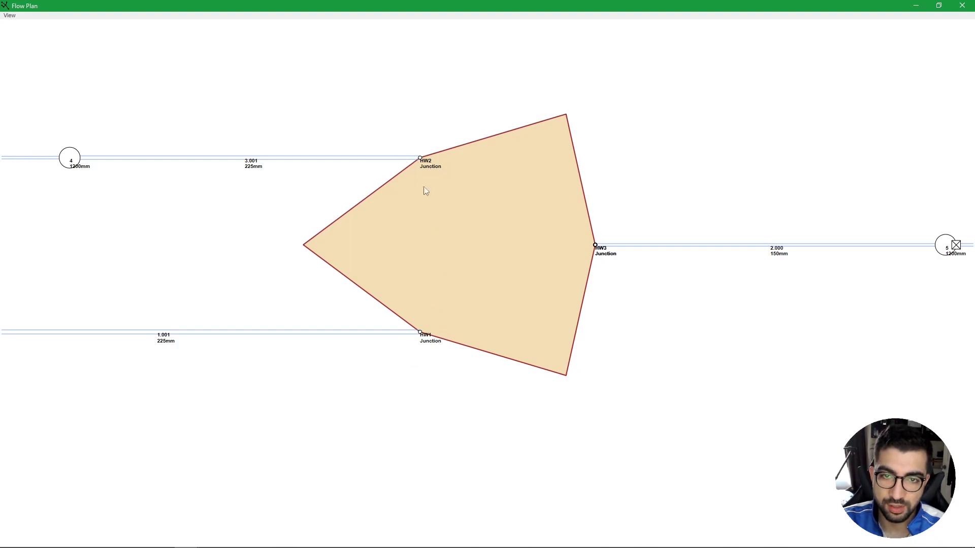
click(423, 184)
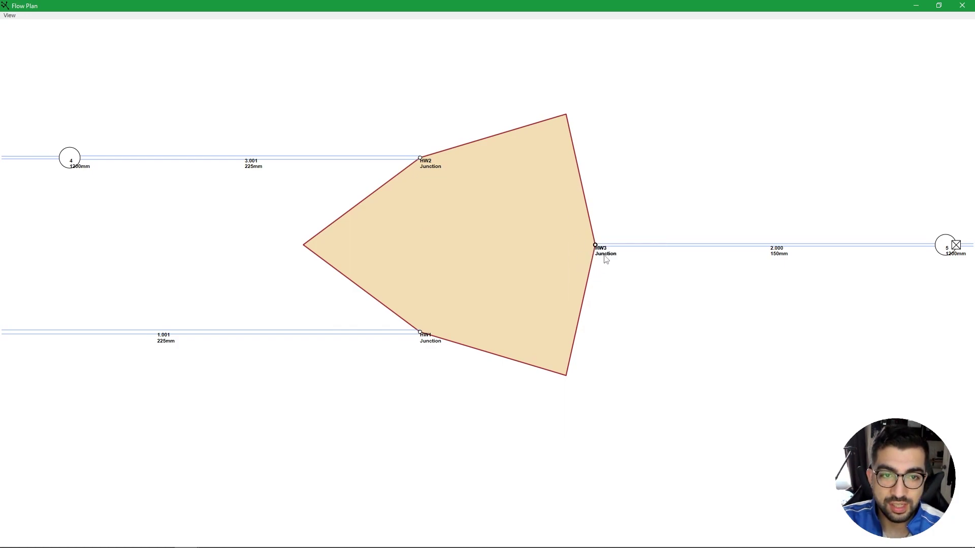
scroll(738, 257, down, 3)
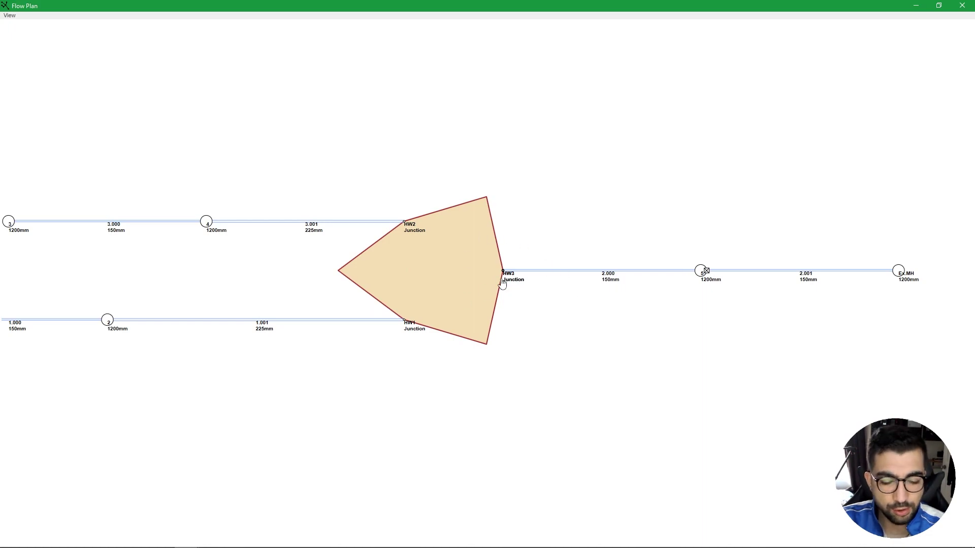
Step: Dock the plan view window beside the main project window, above the 3D view
key(super+Down)
key(super+Right)
key(super+Up)
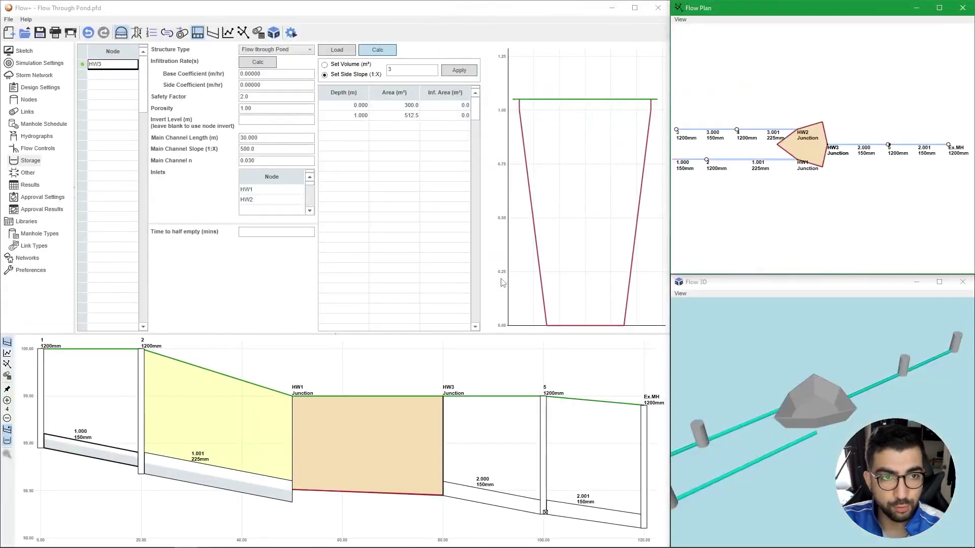
Step: Review the node entries HW1, HW2 and HW3 and the node type assigned to each
click(62, 99)
click(112, 86)
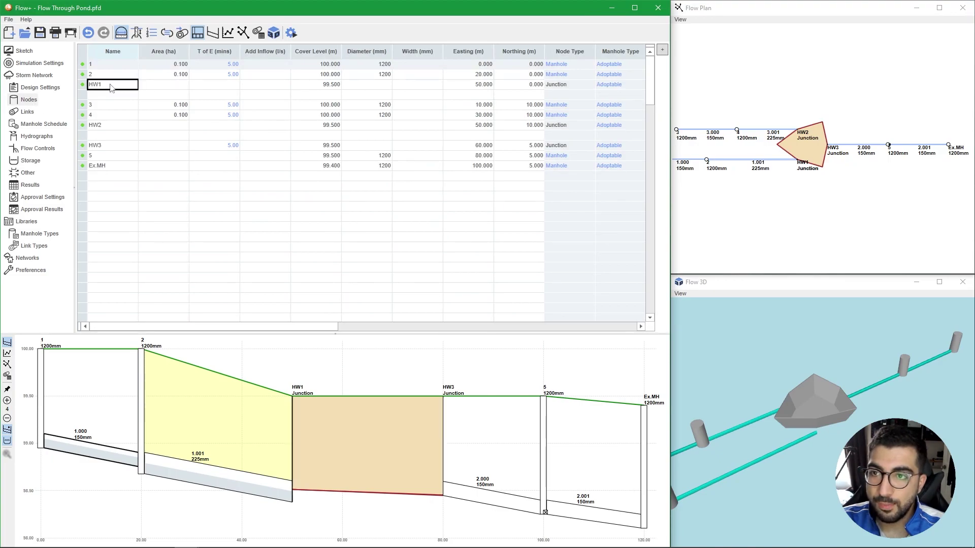
click(108, 127)
click(108, 148)
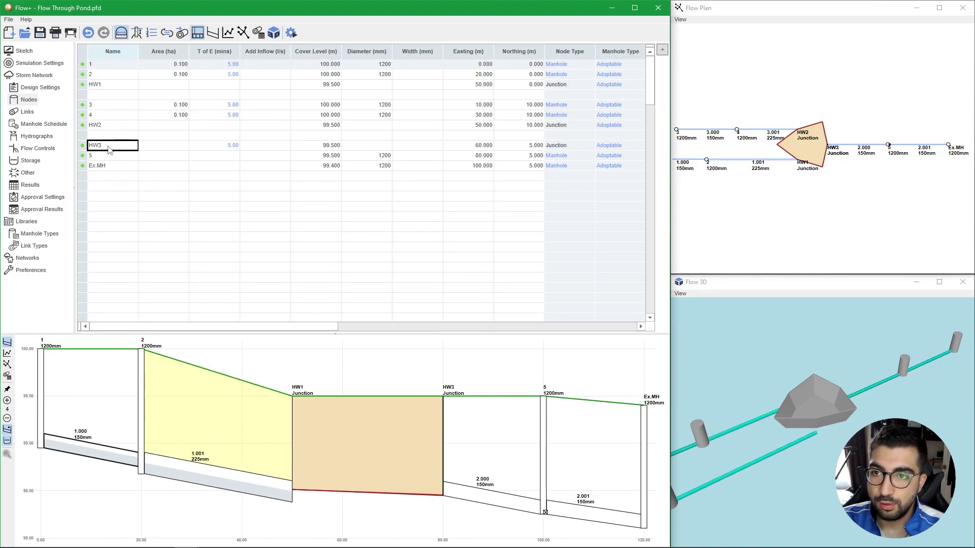
click(556, 86)
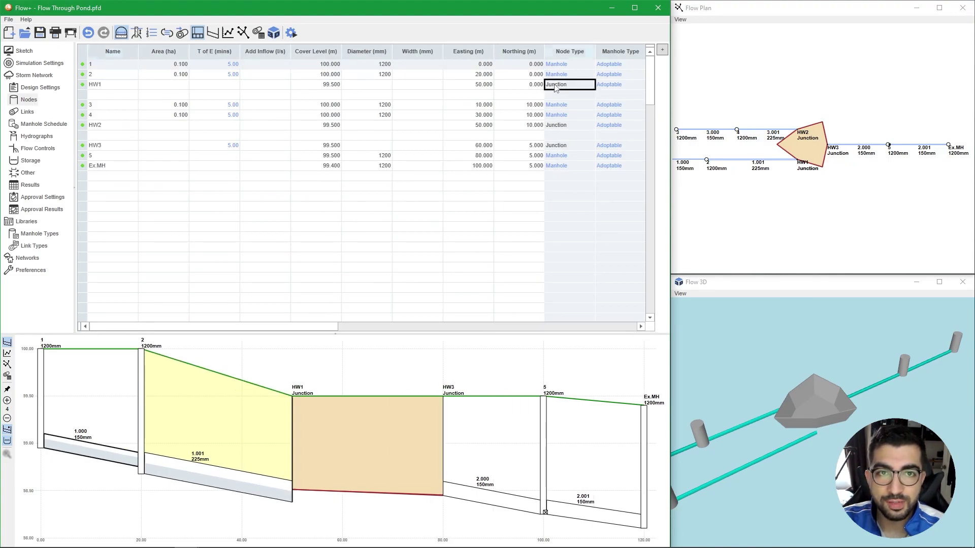
click(561, 125)
click(559, 146)
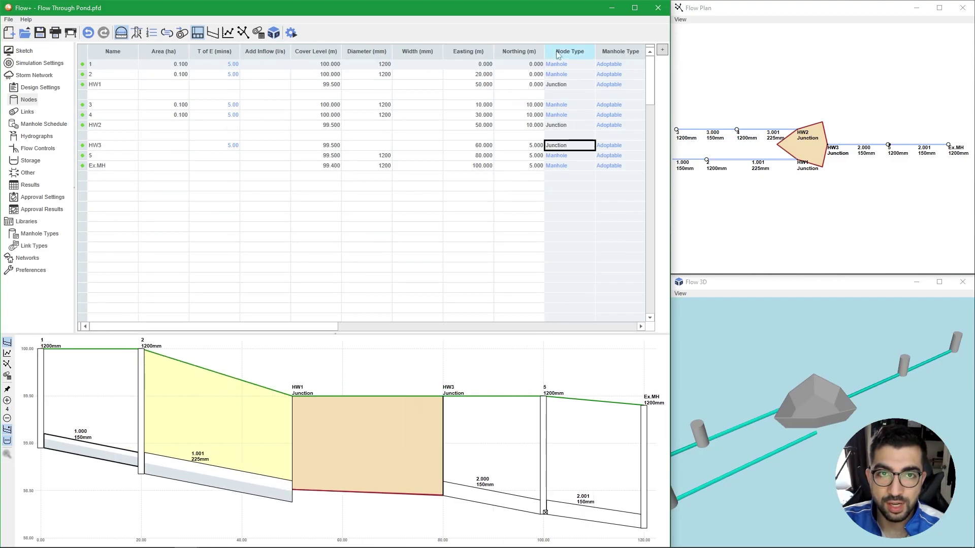
Step: Check the node type options in the extended properties of node HW3, keeping Junction, and hide those properties again
click(662, 50)
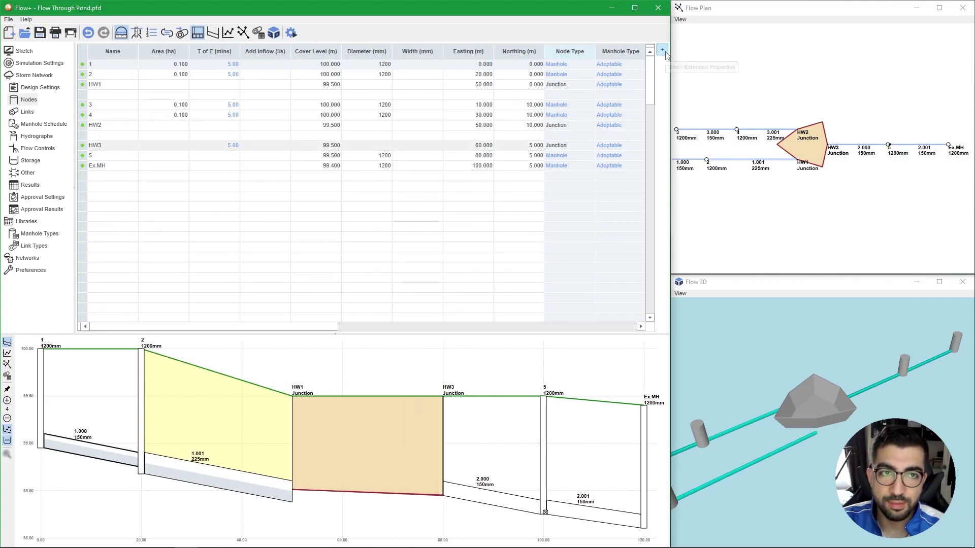
click(613, 51)
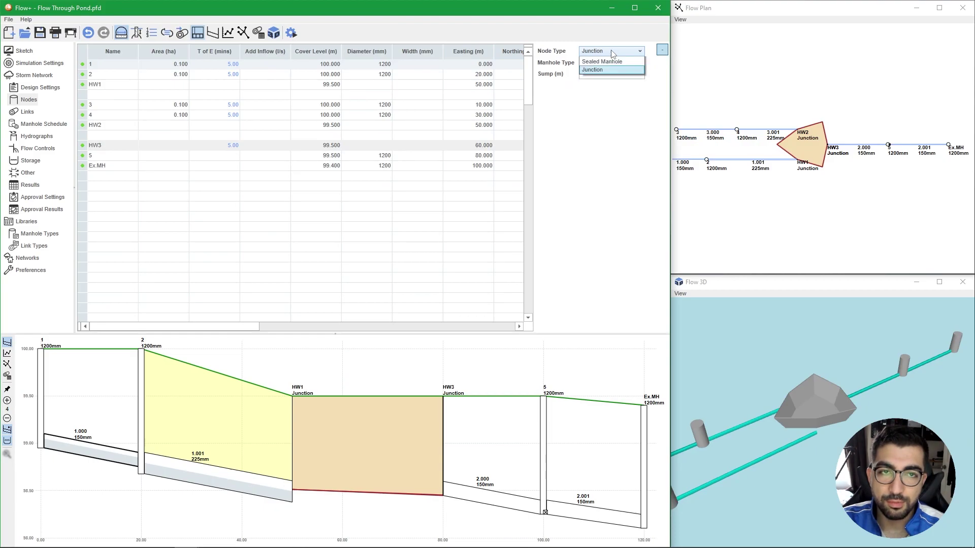
click(594, 90)
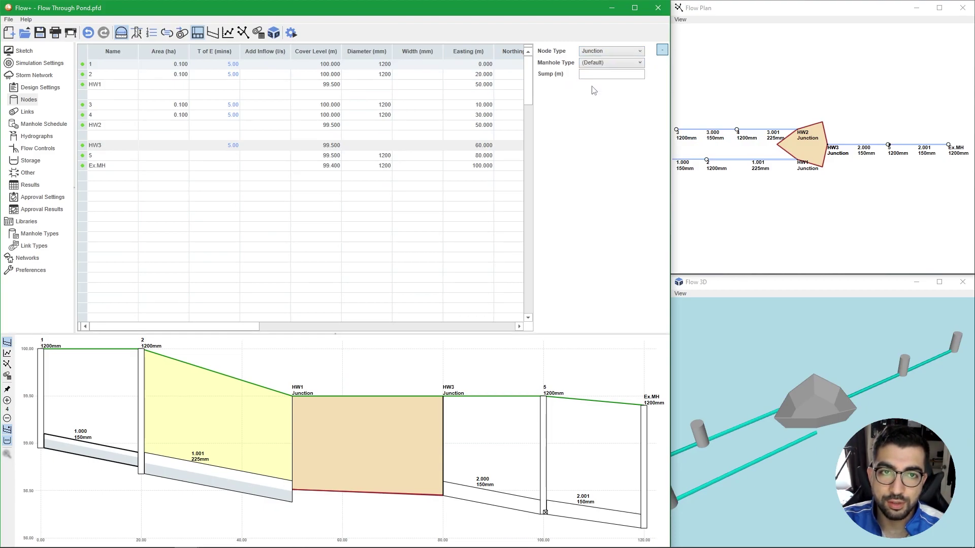
click(158, 156)
click(663, 50)
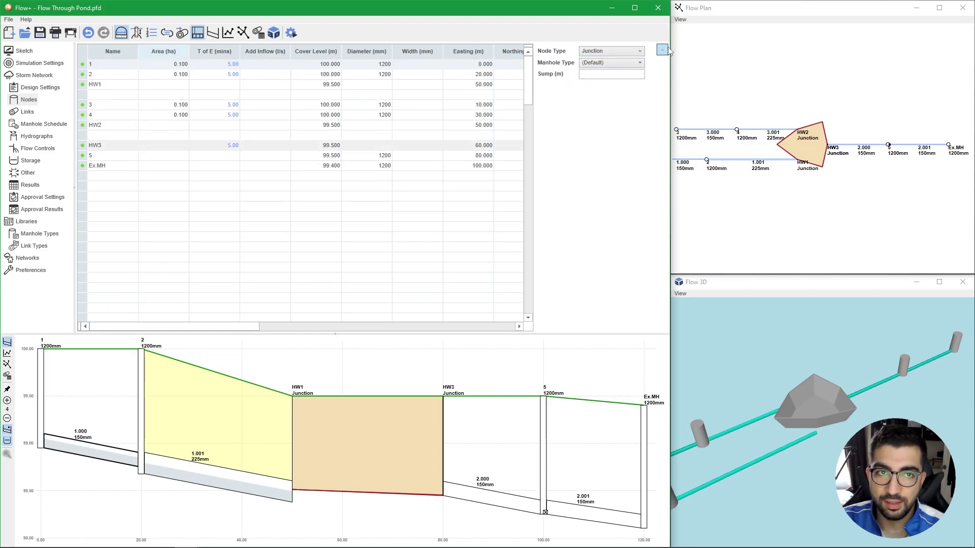
Step: Review the HW3 pond's invert level and main channel length in the storage settings against the plan and long section
click(30, 160)
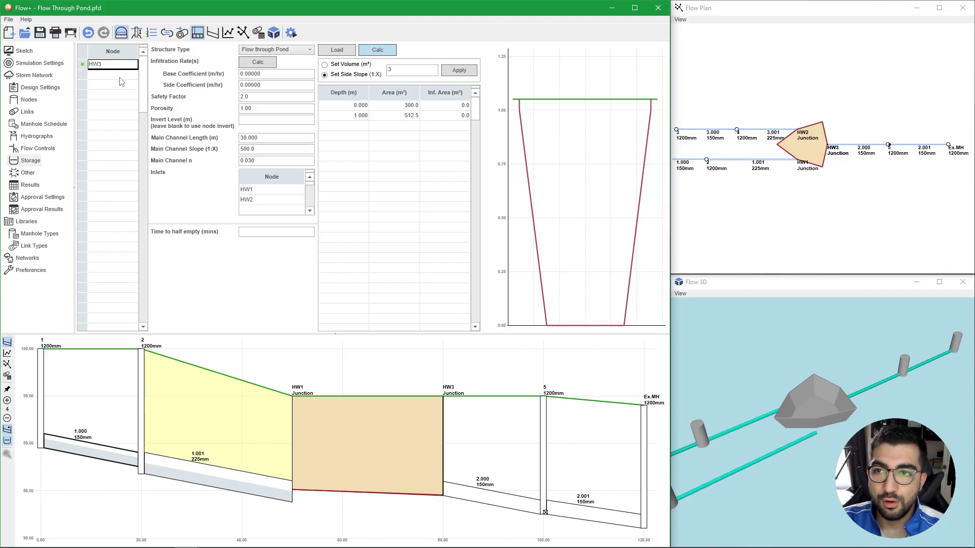
click(257, 122)
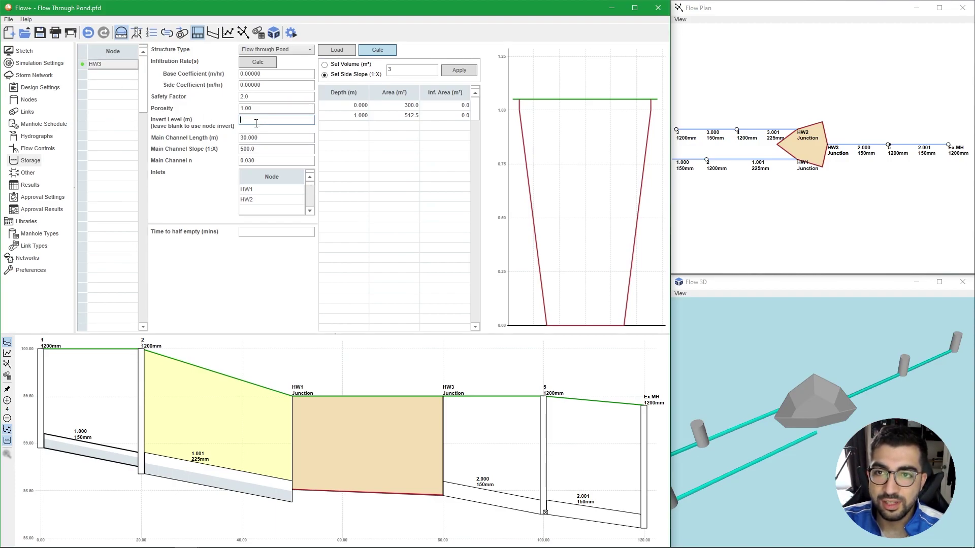
click(295, 141)
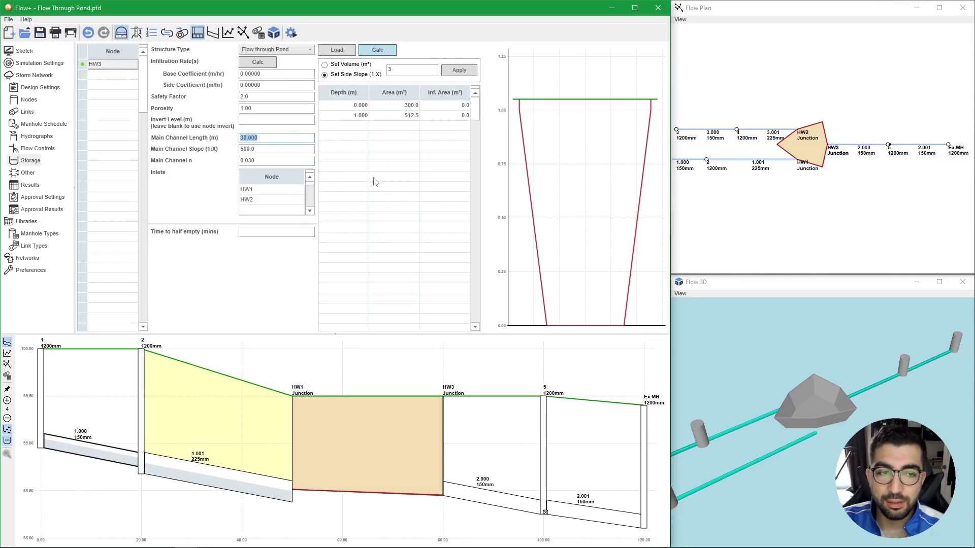
scroll(791, 156, up, 5)
click(807, 175)
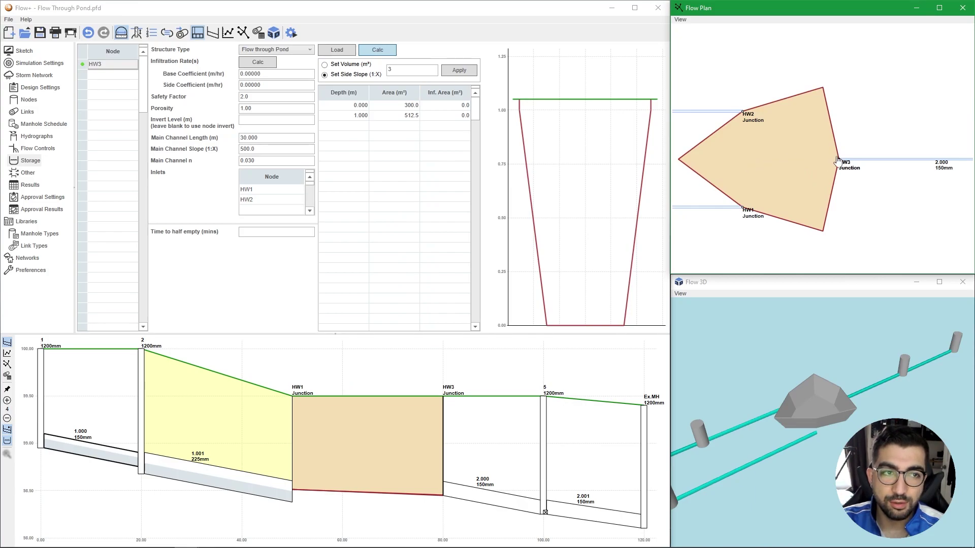
mouse_move(837, 160)
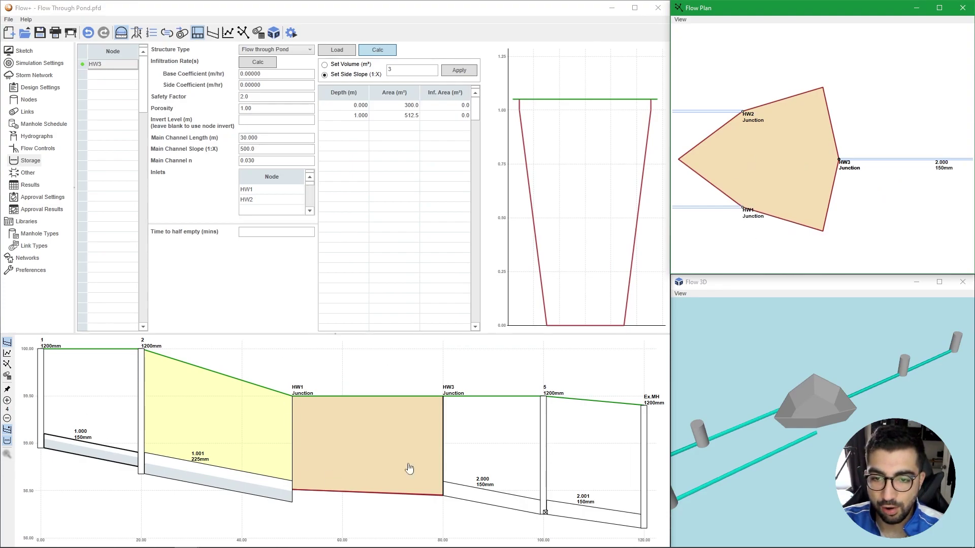
click(7, 345)
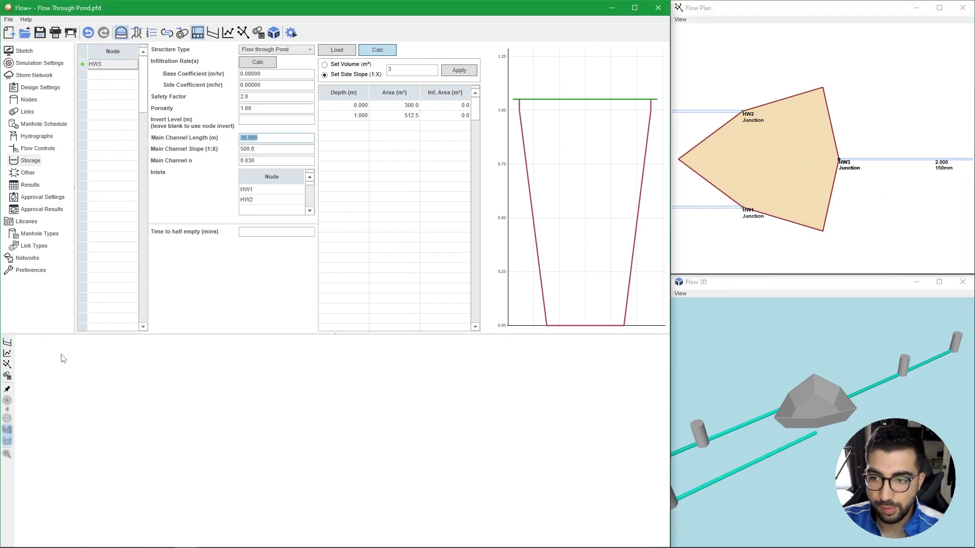
click(7, 345)
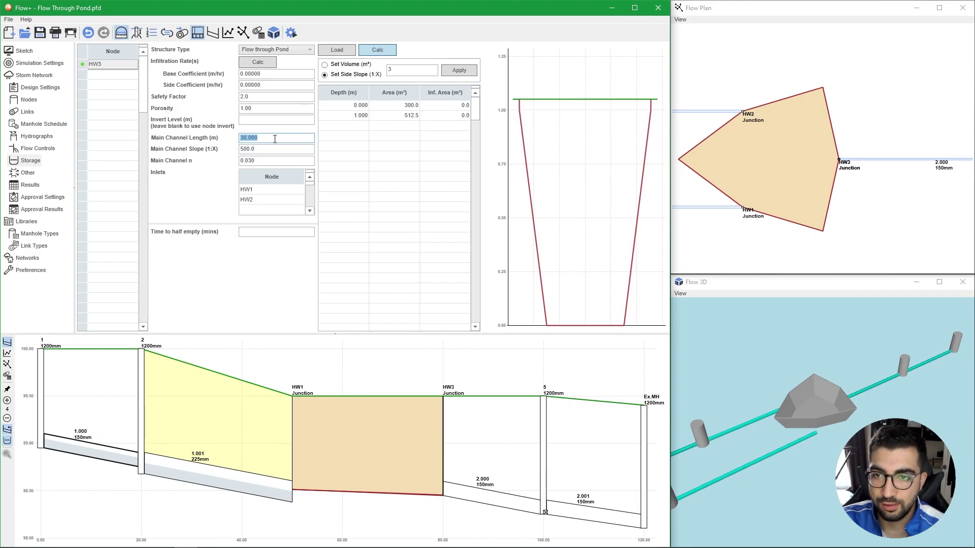
Step: Try a main channel slope of 1:3 for the HW3 pond and inspect the long section and 3D view
key(Tab)
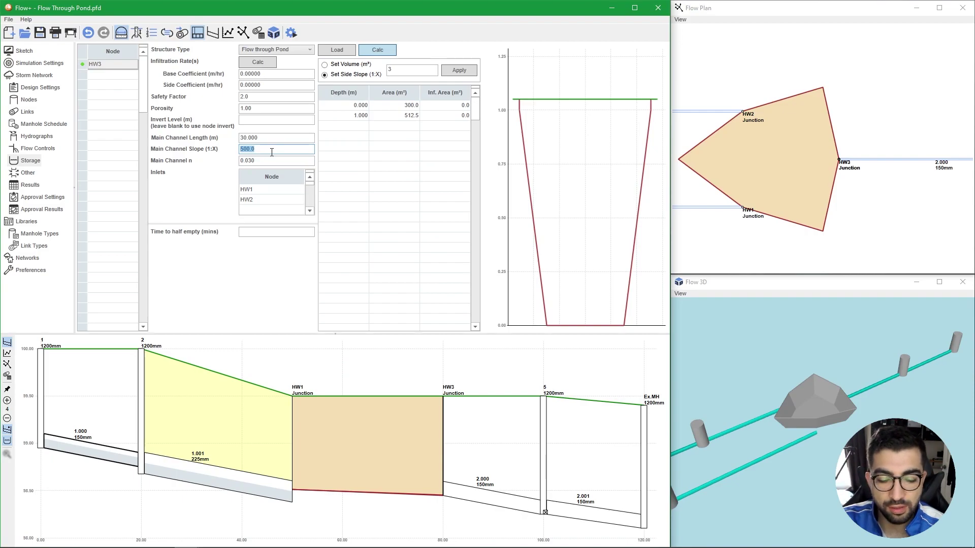
text(3)
key(Return)
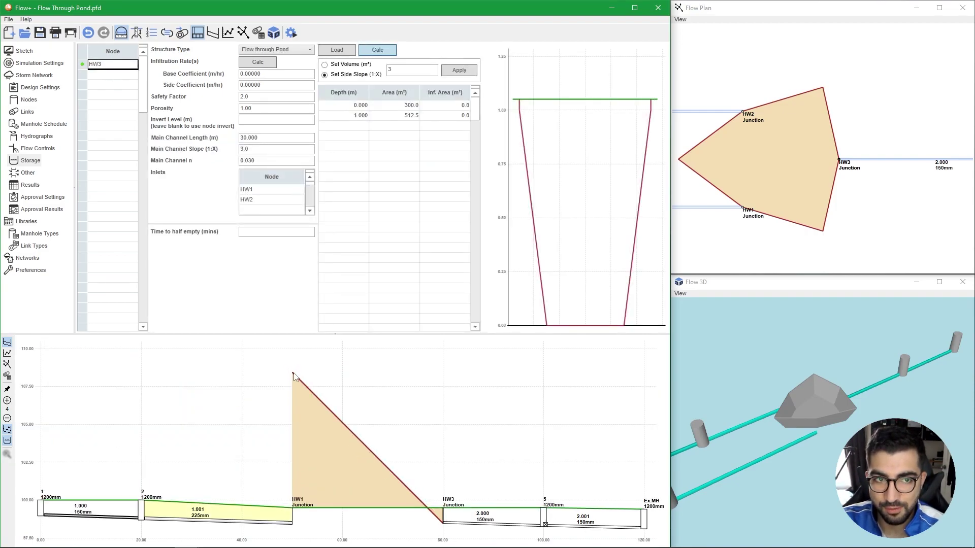
scroll(812, 414, up, 5)
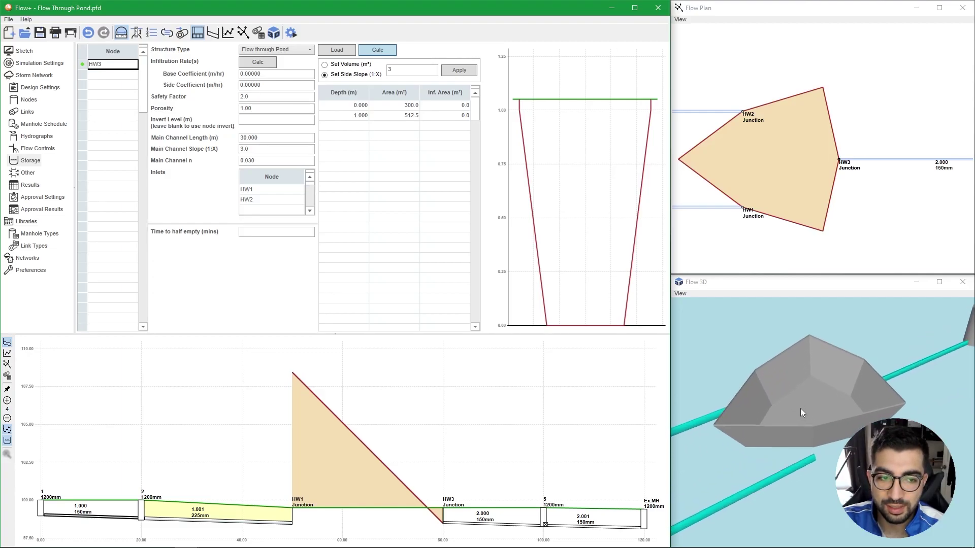
scroll(801, 412, down, 2)
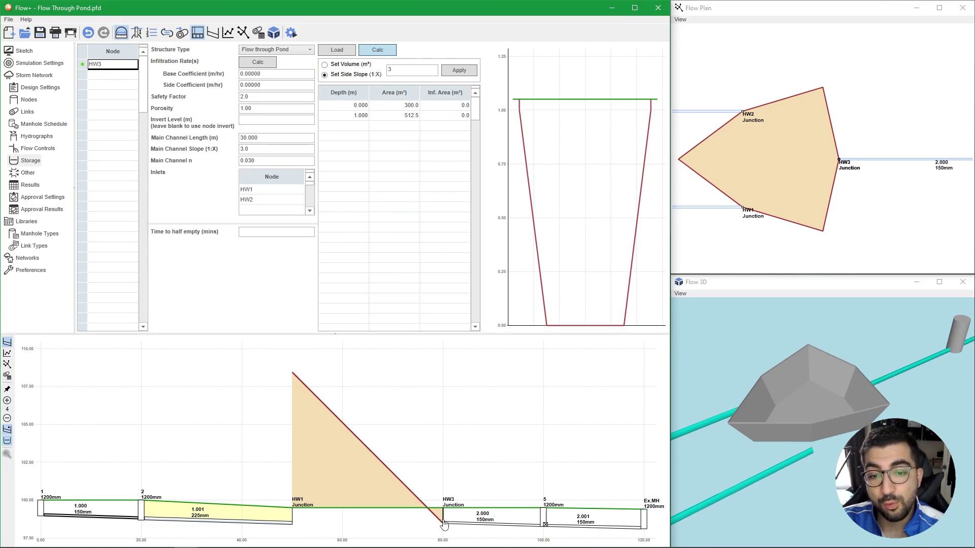
Step: Set the HW3 pond's main channel slope to 1:500
double_click(244, 149)
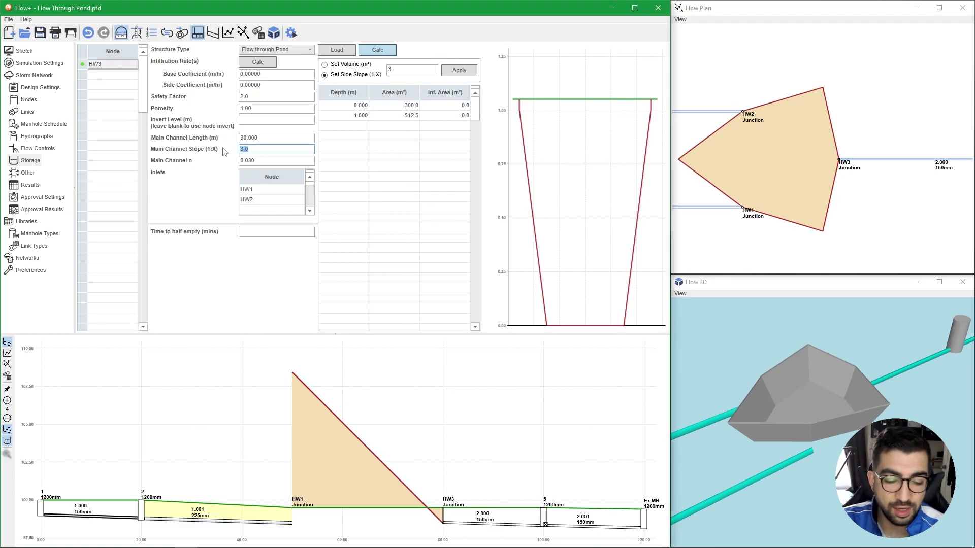
text(500)
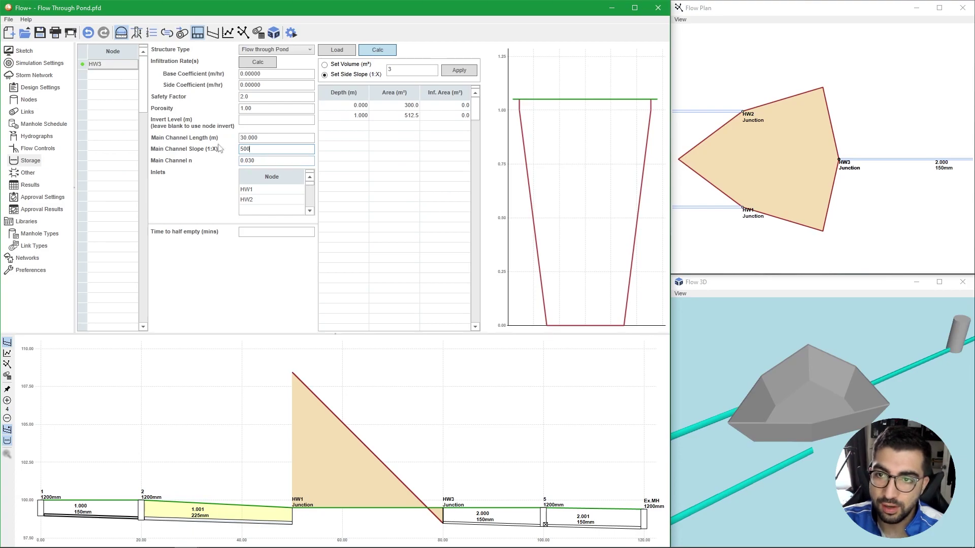
click(109, 66)
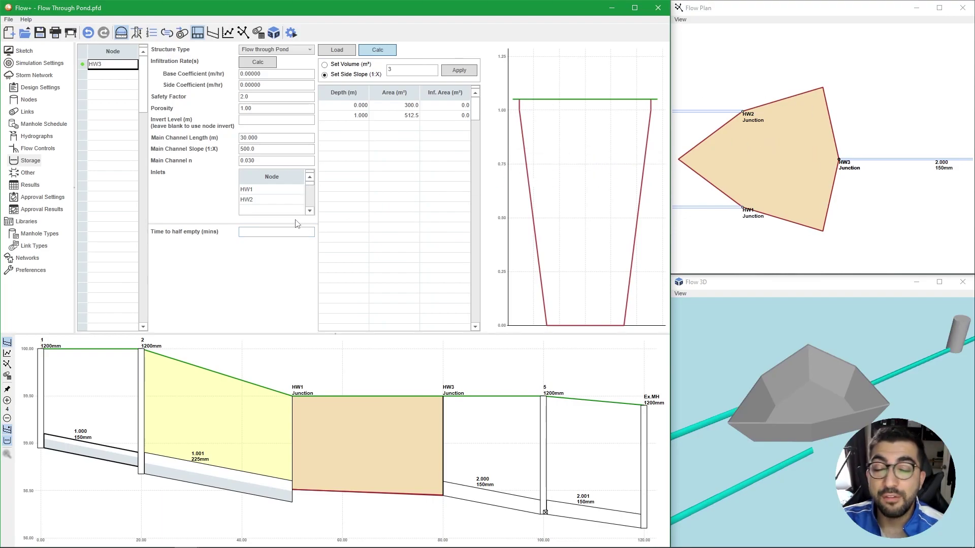
Step: Hide the side slope calculation options and examine the pond's depth and area rows against its 3D shape
click(277, 234)
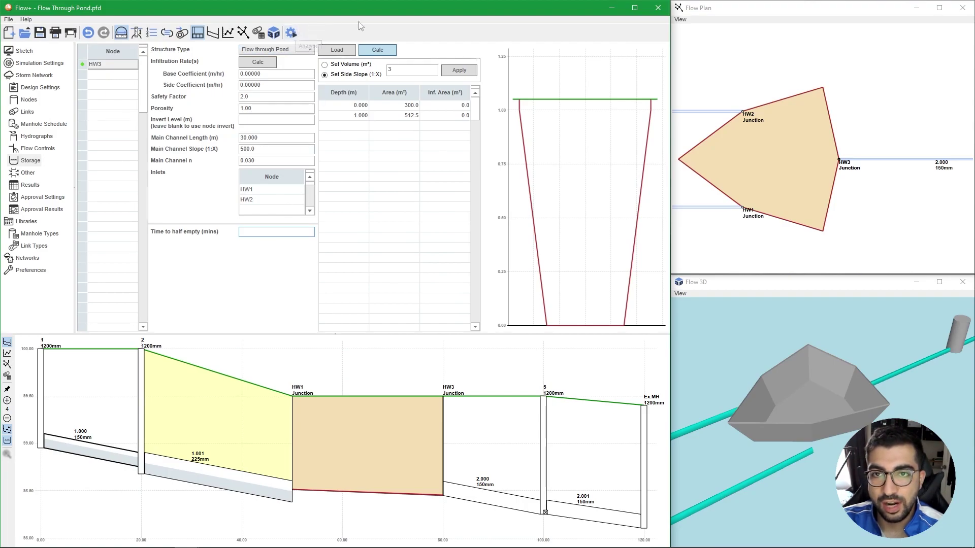
click(377, 49)
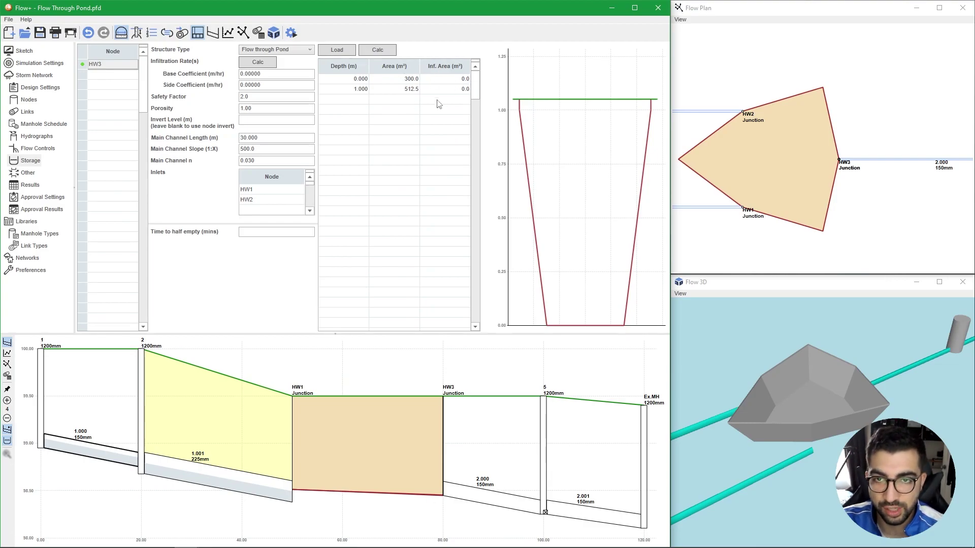
click(351, 79)
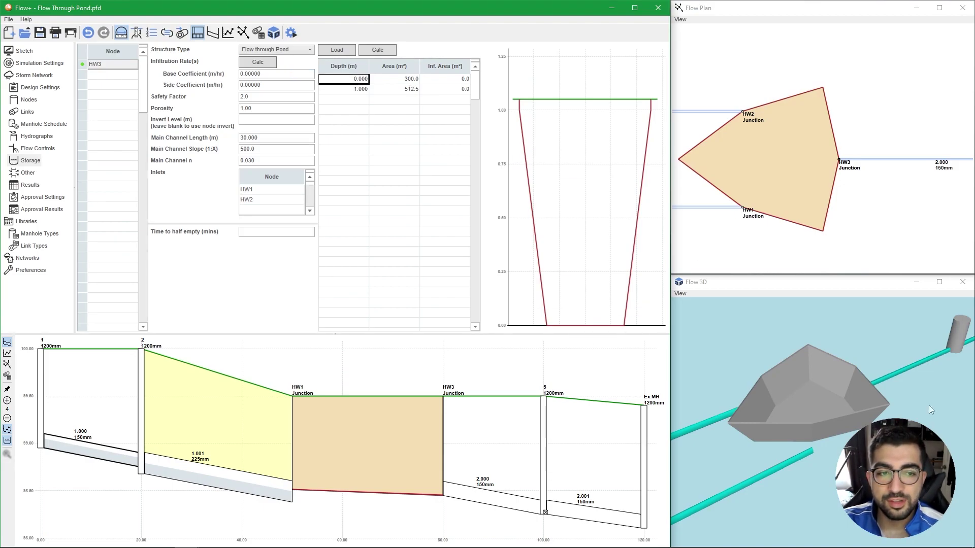
scroll(818, 428, up, 5)
click(788, 400)
scroll(835, 409, down, 5)
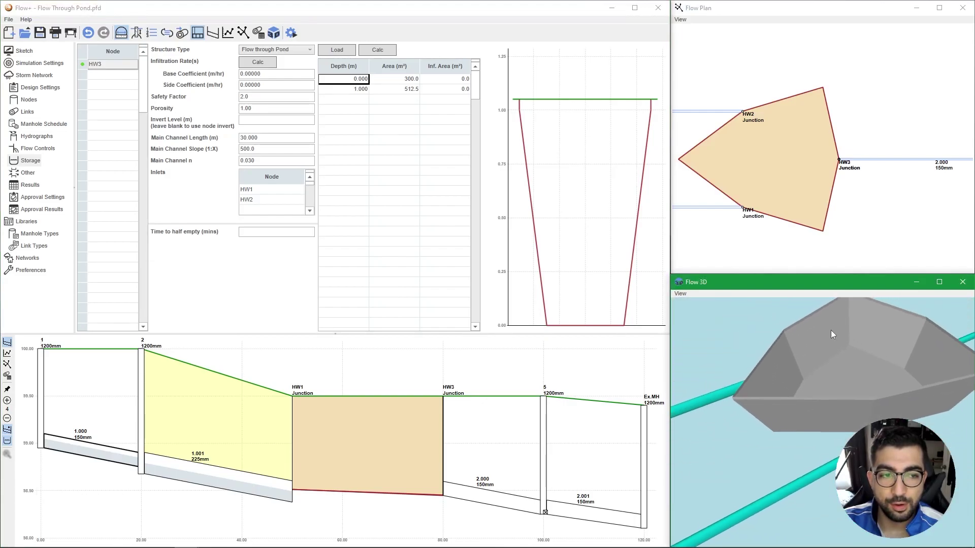
click(400, 81)
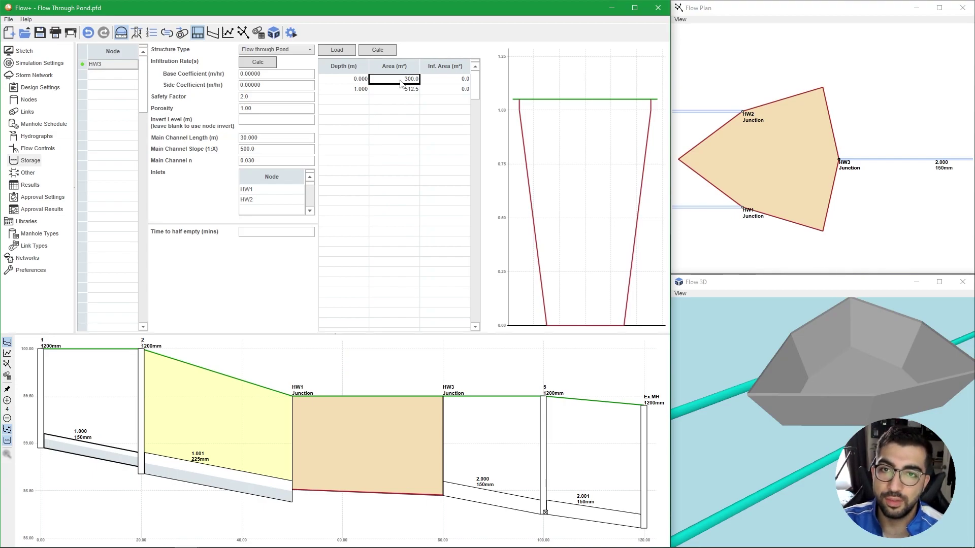
click(353, 91)
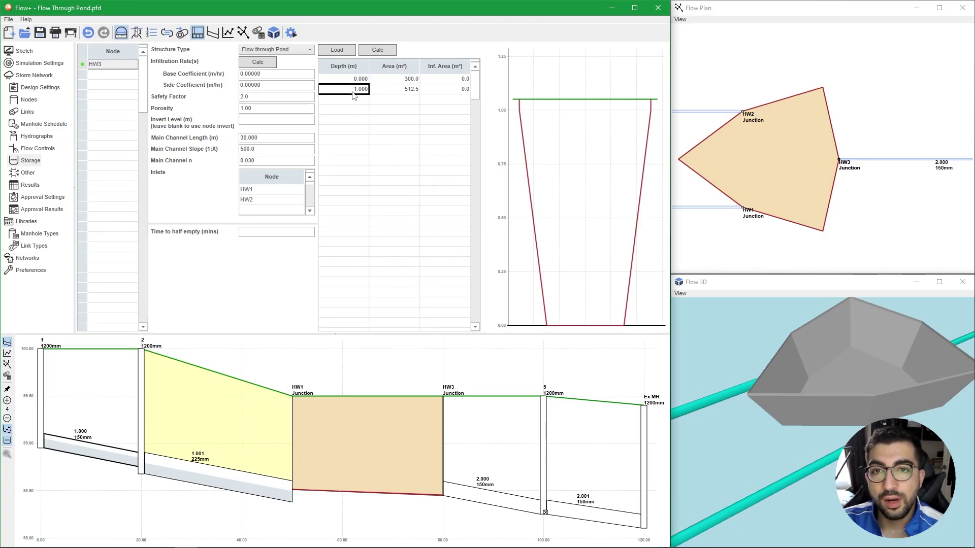
Step: Show the side slope calculation for the HW3 pond, check its depth and area rows, and apply a 1:3 side slope
click(395, 90)
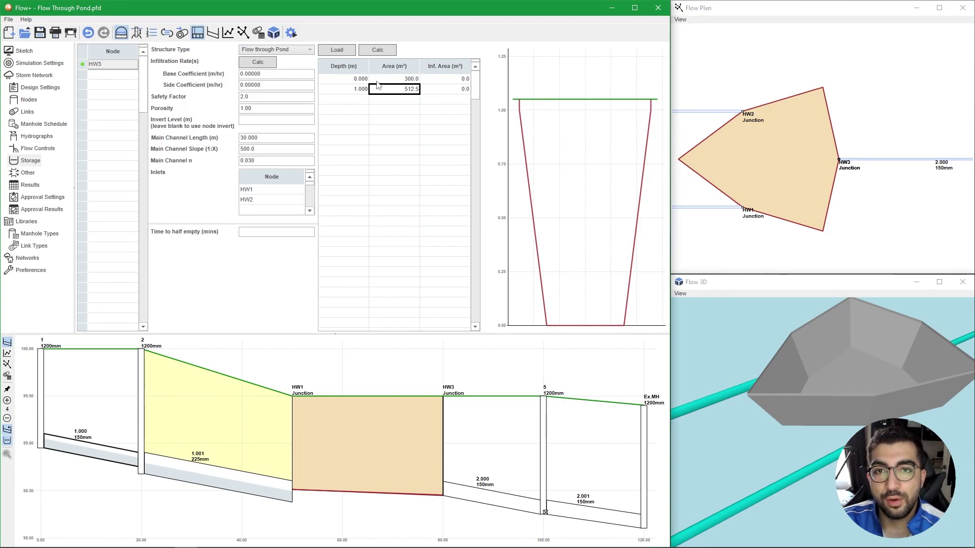
click(380, 82)
click(377, 52)
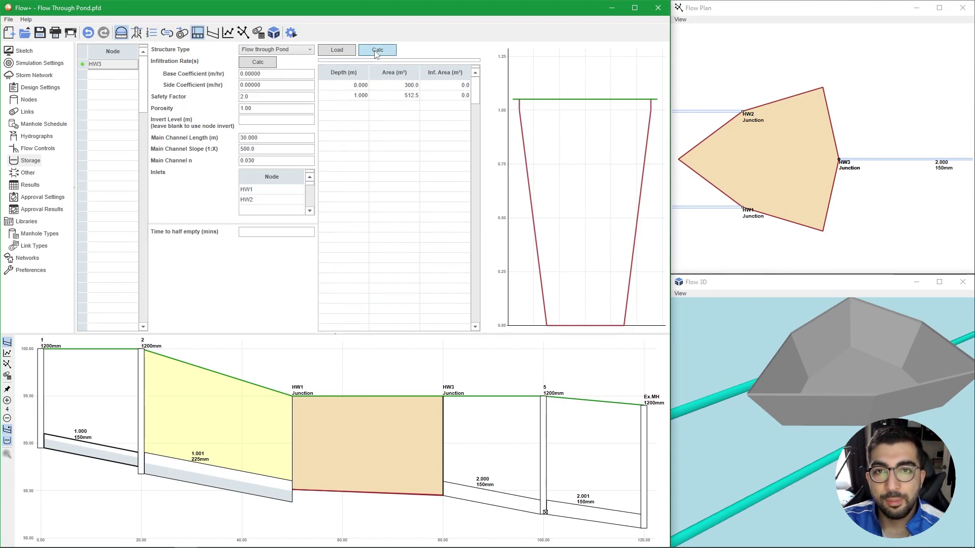
click(407, 70)
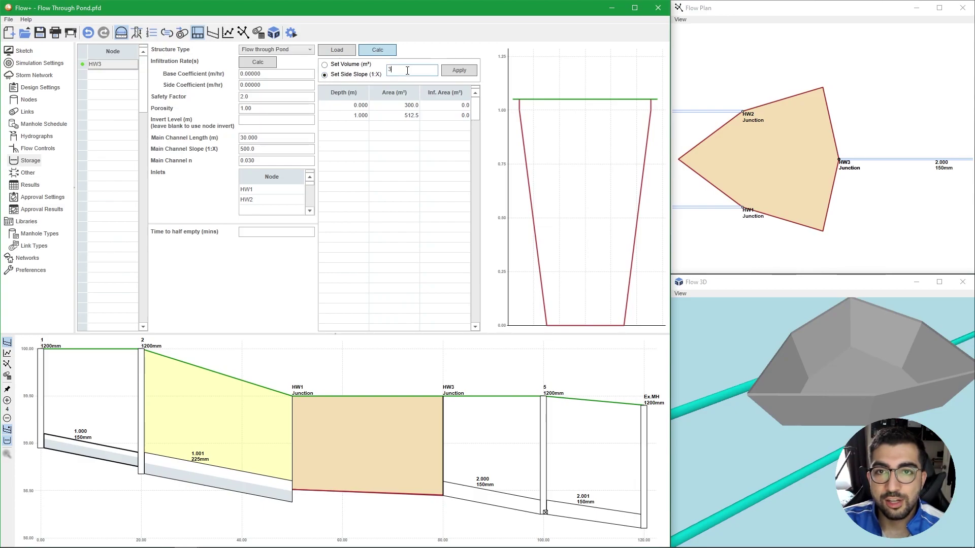
click(357, 106)
click(409, 106)
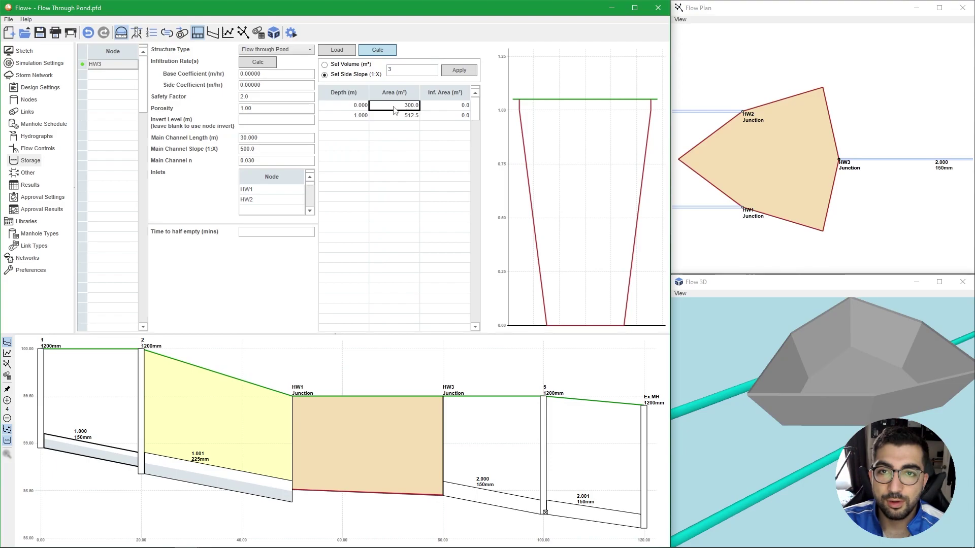
click(355, 116)
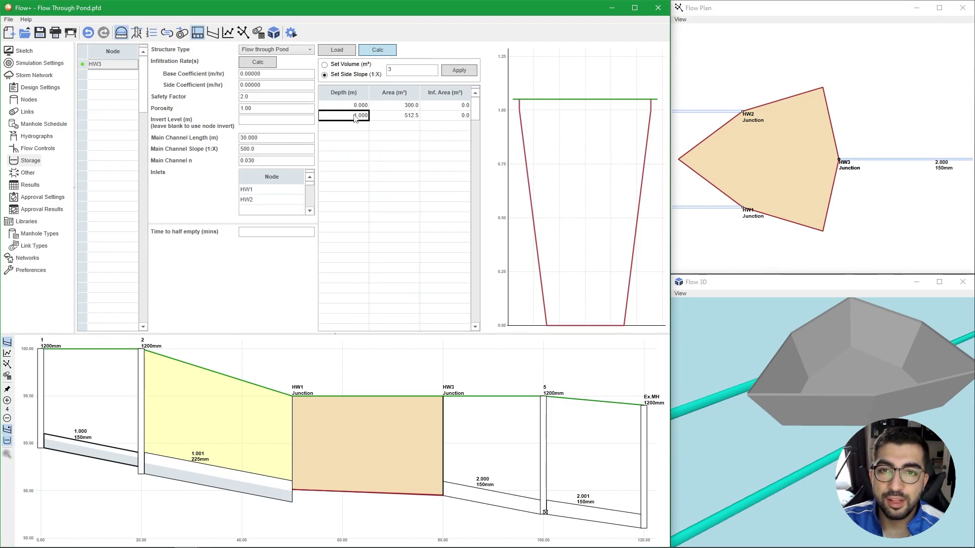
click(454, 74)
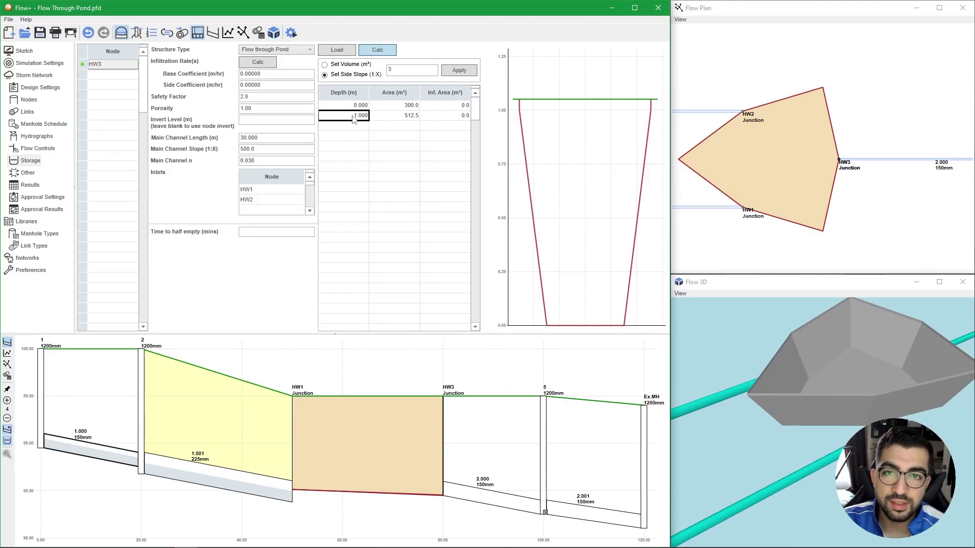
Step: Try a 2 m depth for the HW3 pond's upper row at the 1:3 side slope, and return it to 1 m
text(2)
key(Return)
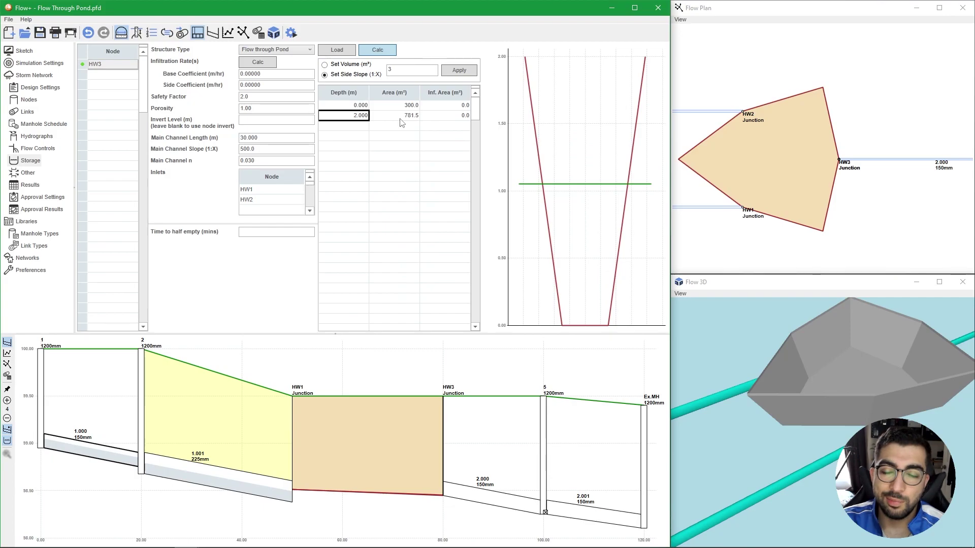
text(1)
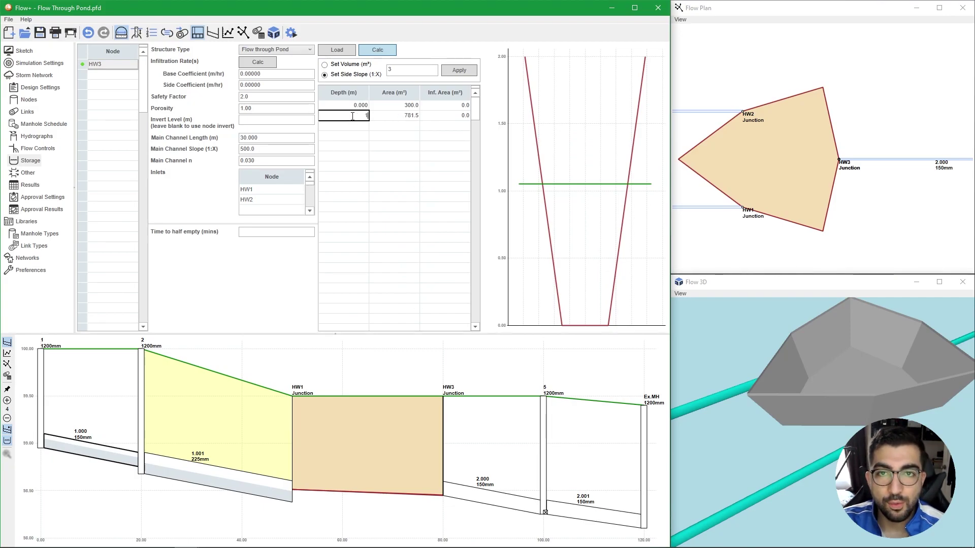
click(462, 74)
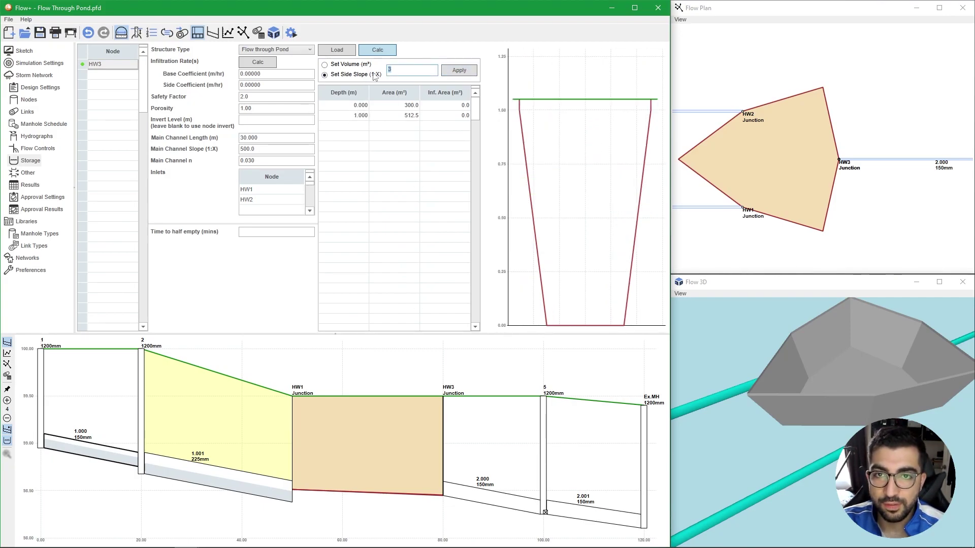
Step: Try side slopes of 1:6 and 1:10 on the HW3 pond at 1 m depth
click(375, 75)
text(6)
click(454, 69)
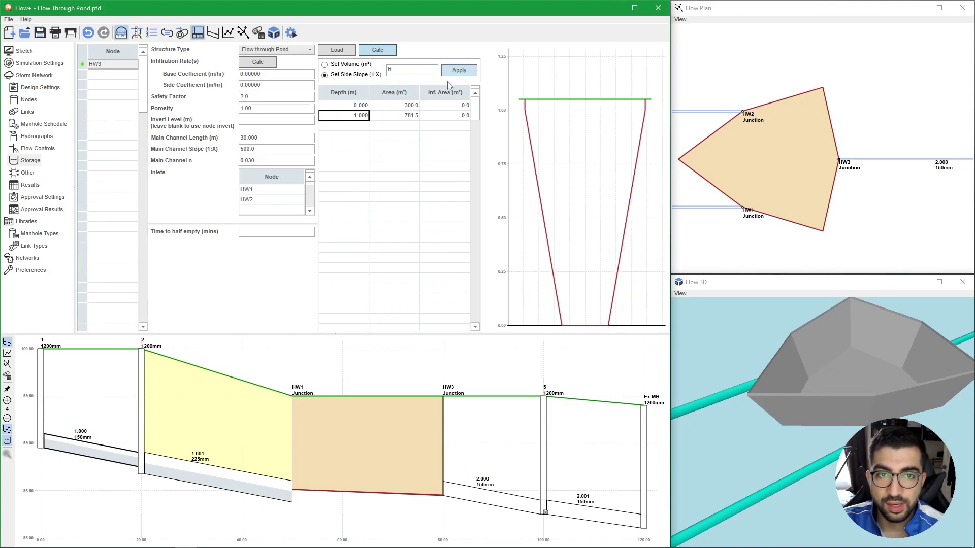
click(334, 75)
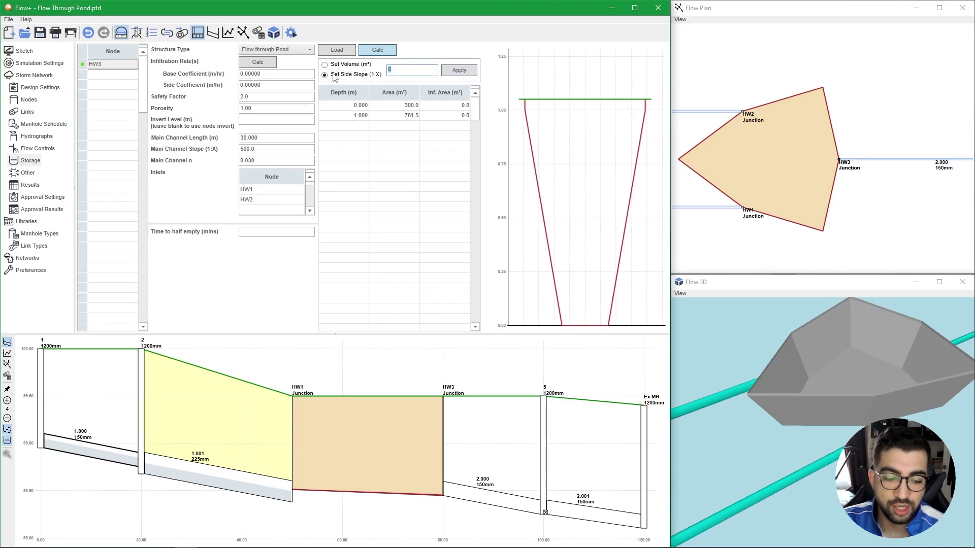
click(459, 70)
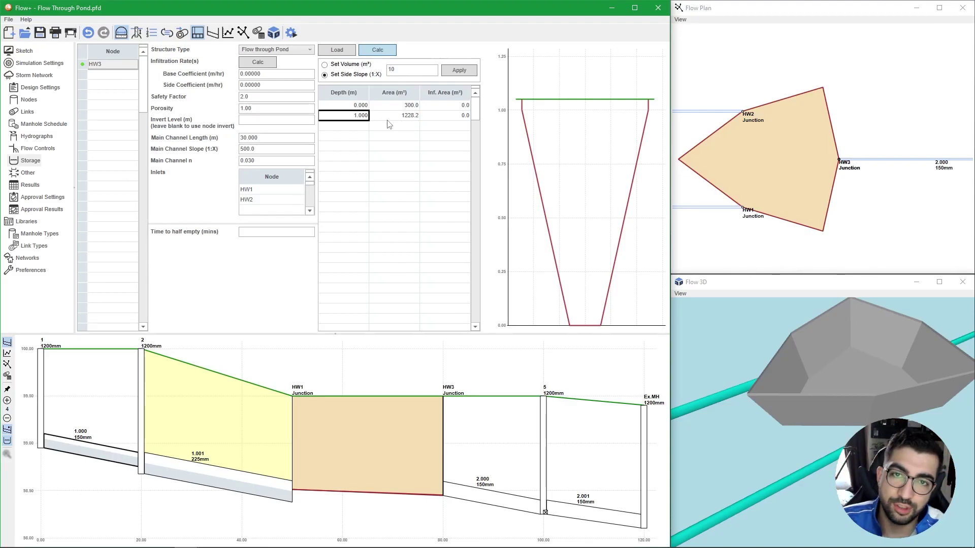
Step: Try sizing the HW3 pond by a volume of 100 m³ and inspect the recalculated areas
double_click(392, 70)
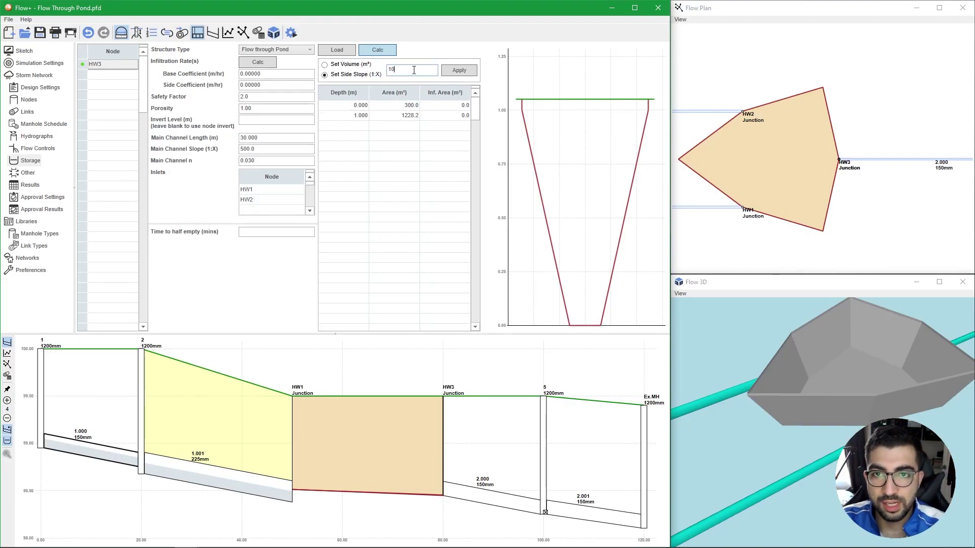
click(356, 70)
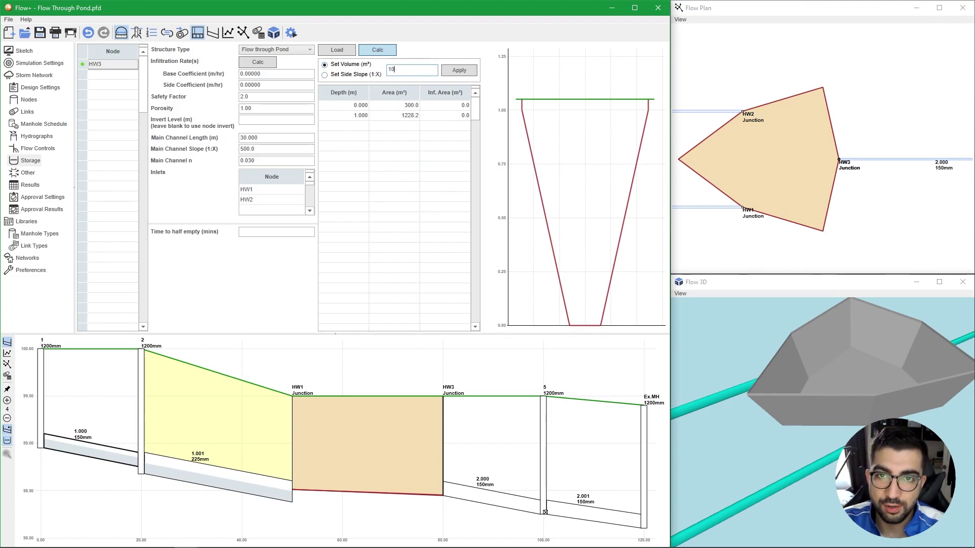
text(0)
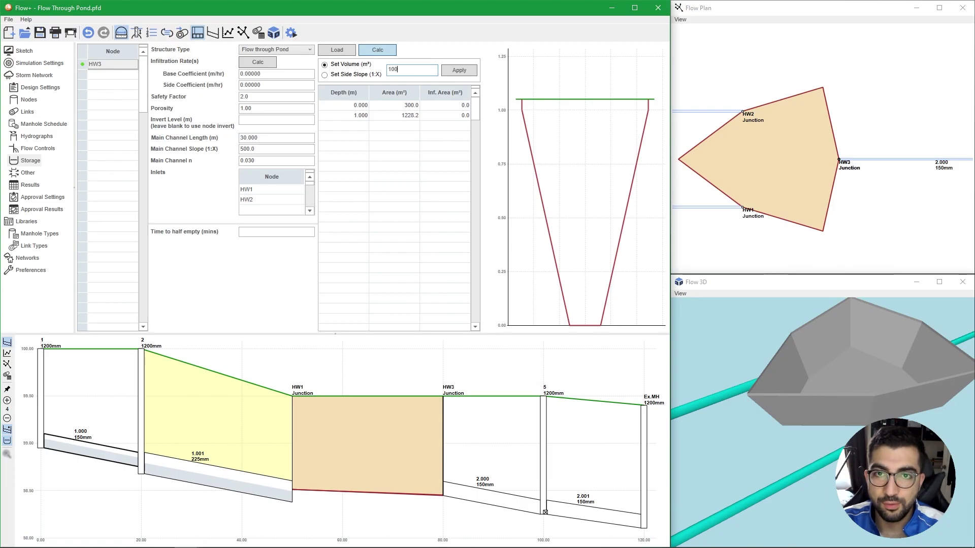
click(465, 71)
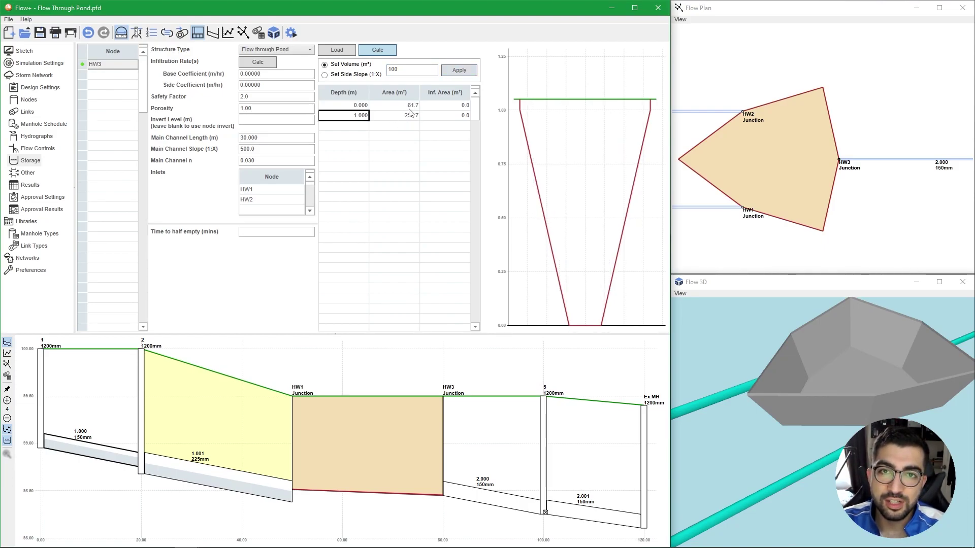
click(410, 108)
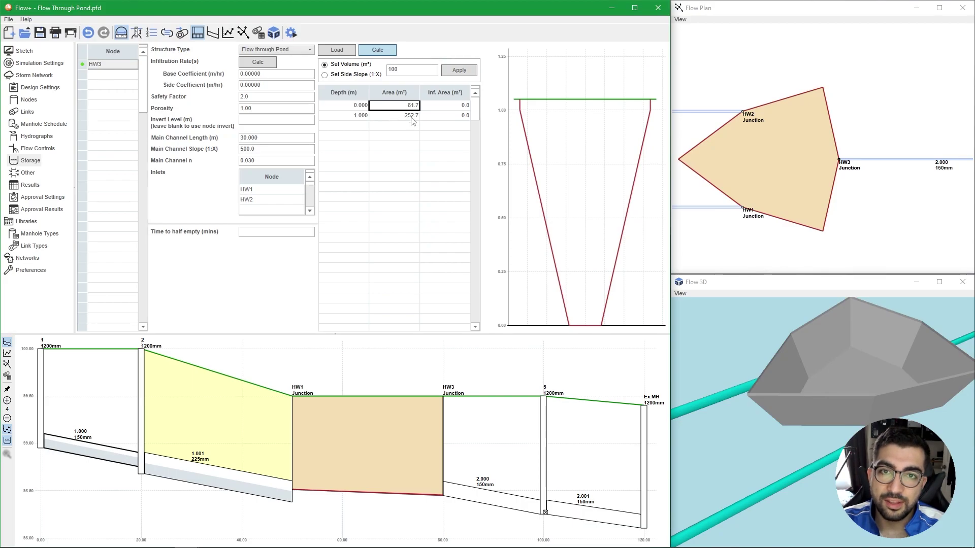
click(411, 118)
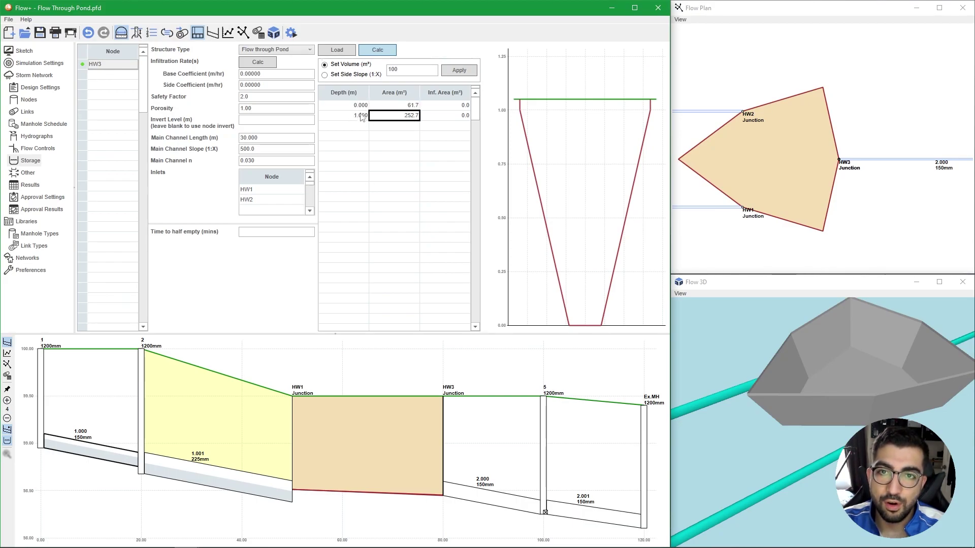
Step: Set the HW3 pond's base area to 300 m² and apply a side slope of 1:3
click(402, 107)
text(300)
click(413, 74)
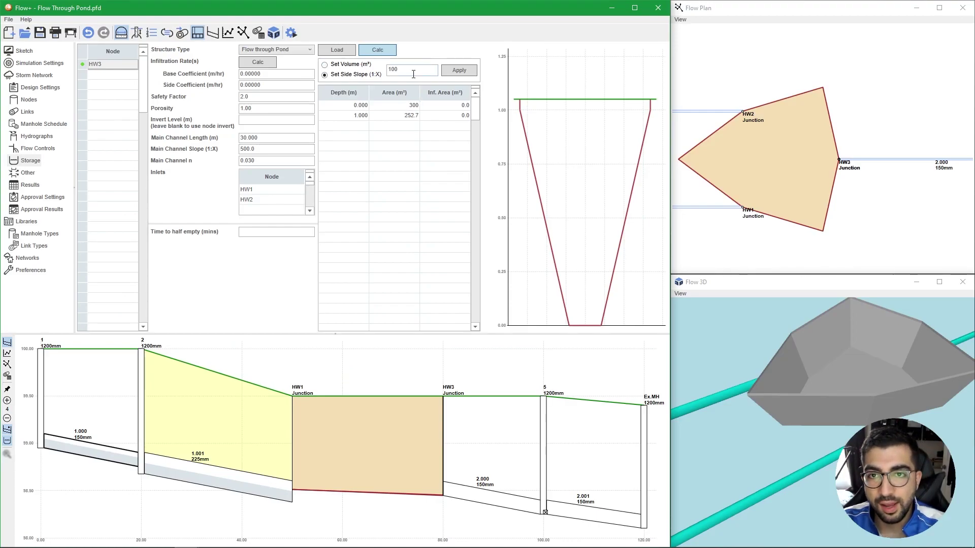
text(3)
click(452, 75)
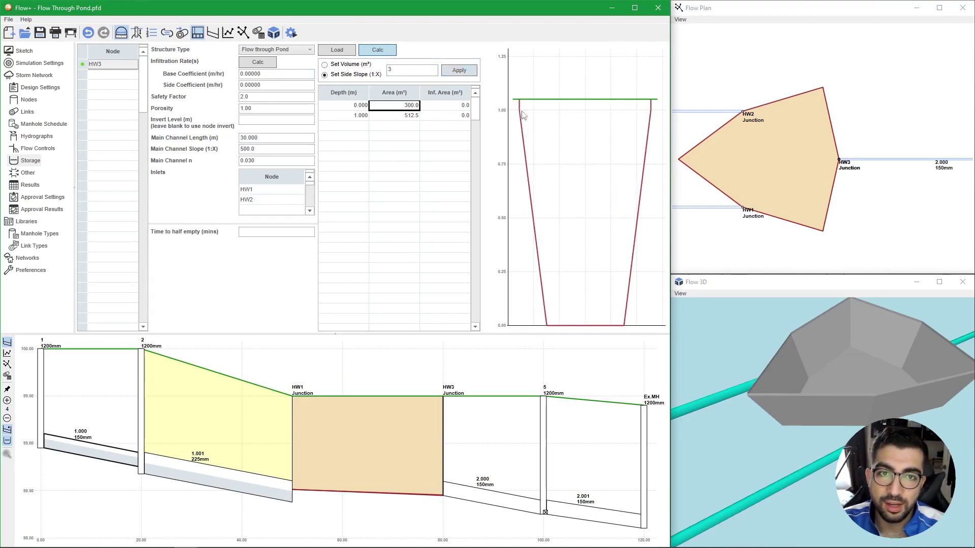
click(106, 75)
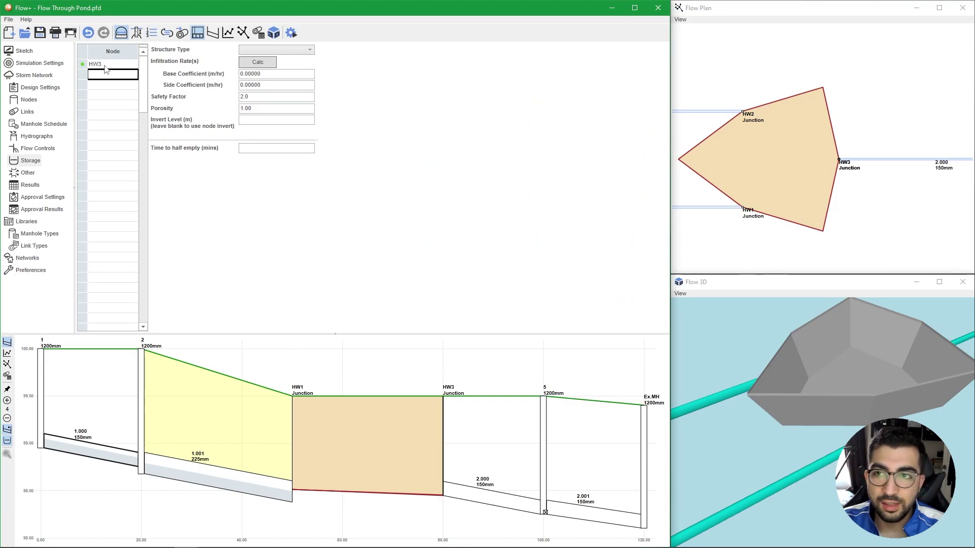
click(105, 66)
click(100, 75)
click(107, 66)
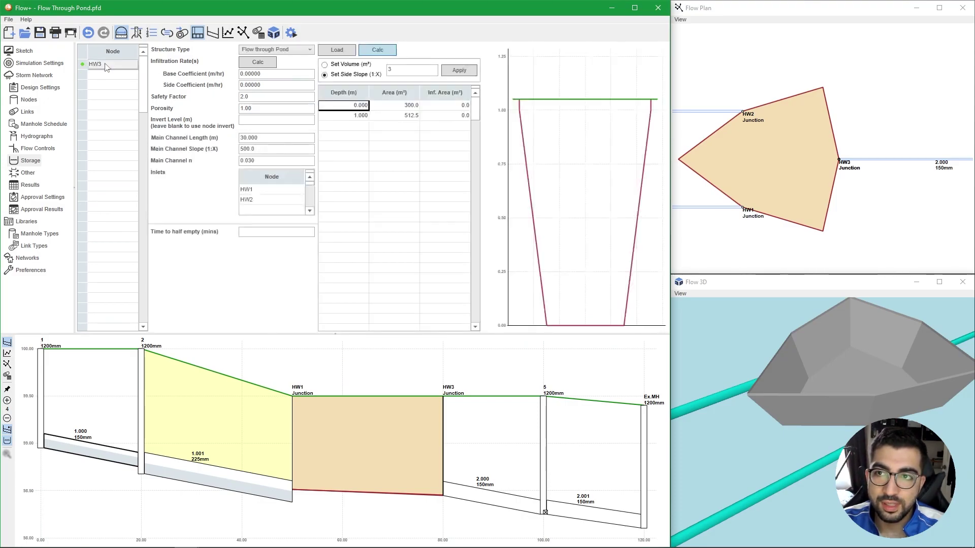
click(107, 67)
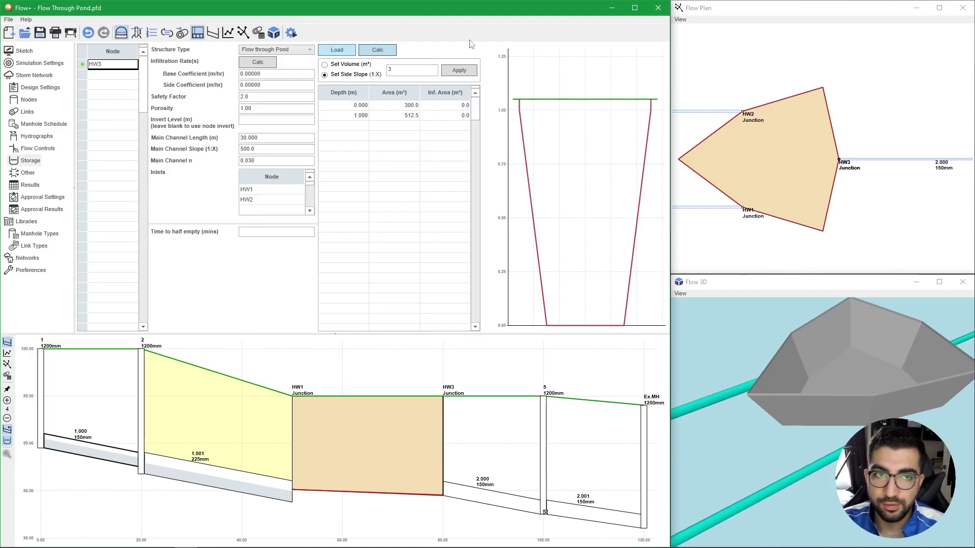
Step: Enlarge the plan view to examine the pond's HW1 and HW2 inlets and HW3 outlet, and restore the window layout
click(940, 8)
drag(447, 190, 543, 181)
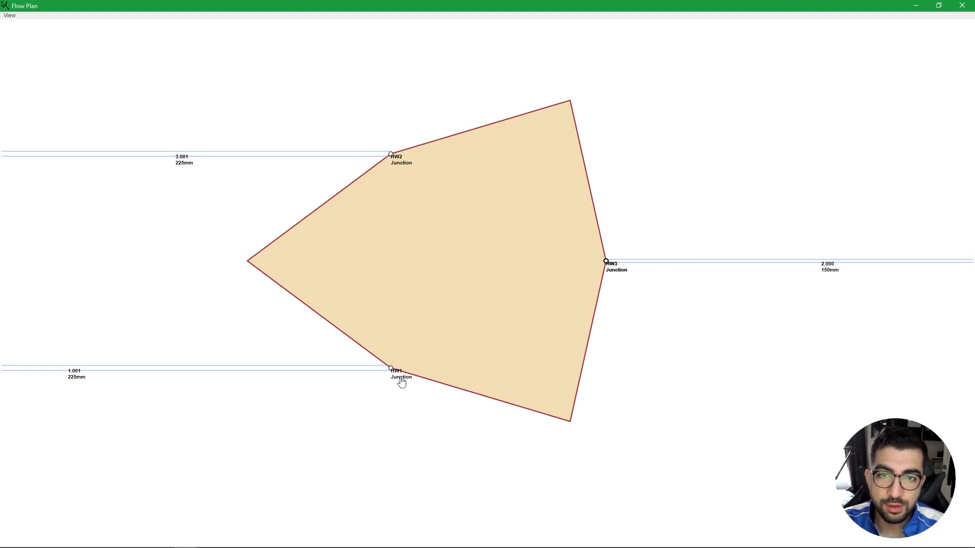
click(472, 351)
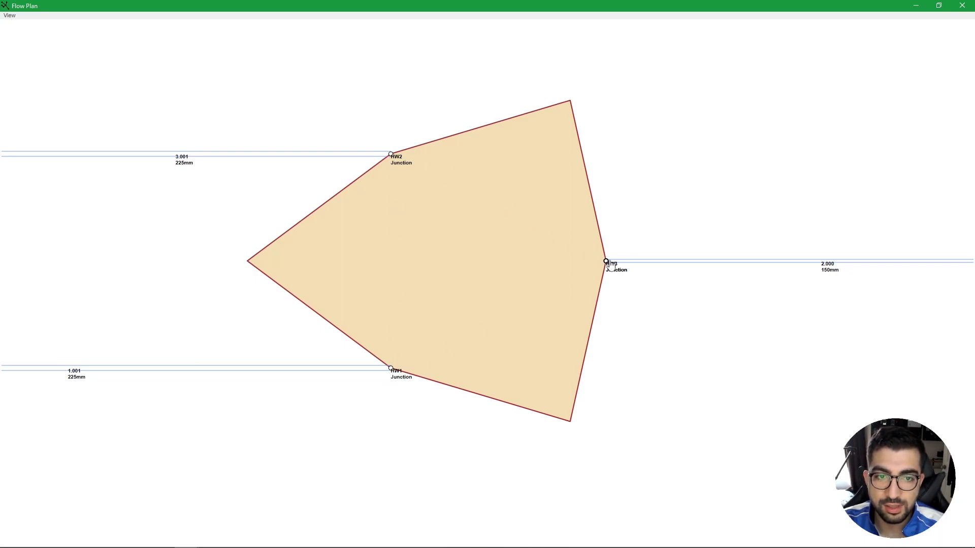
mouse_move(611, 263)
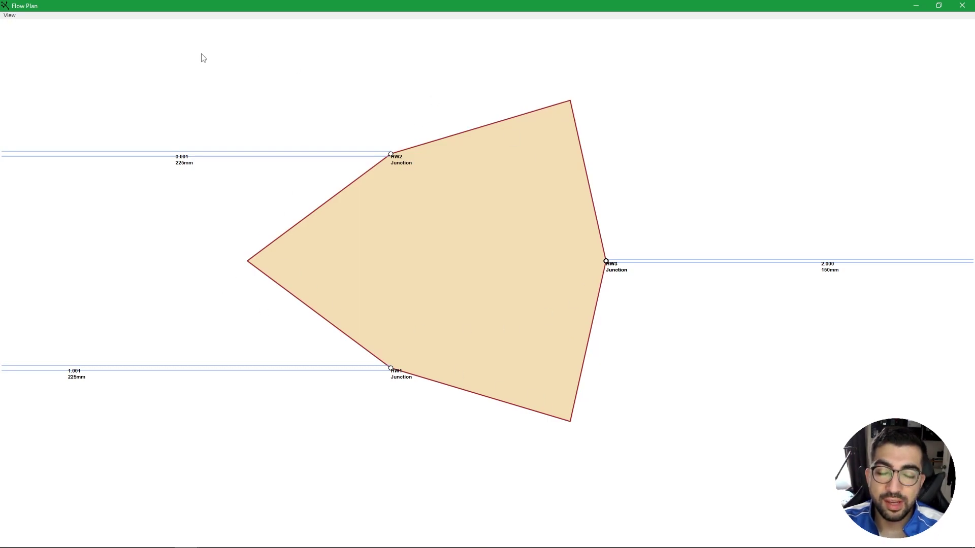
drag(601, 3, 974, 203)
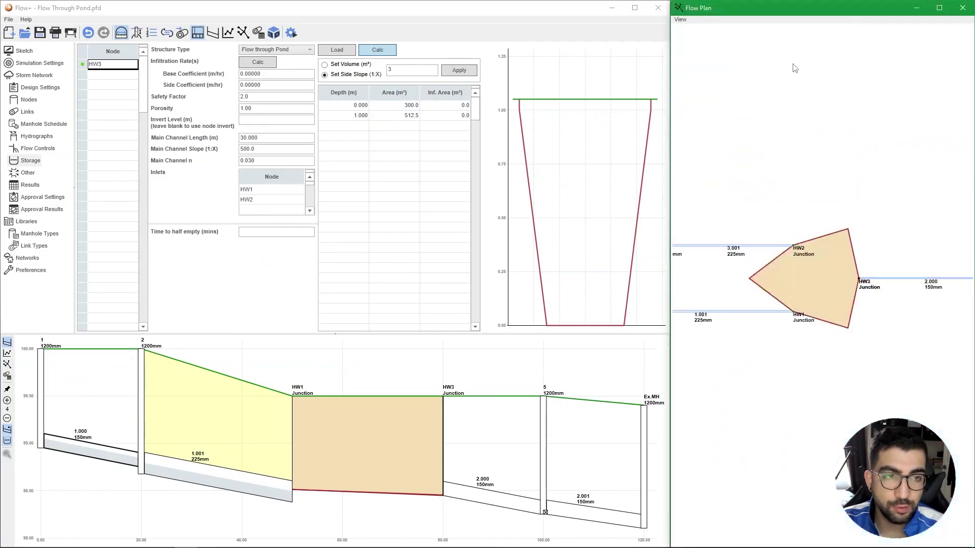
key(super+Up)
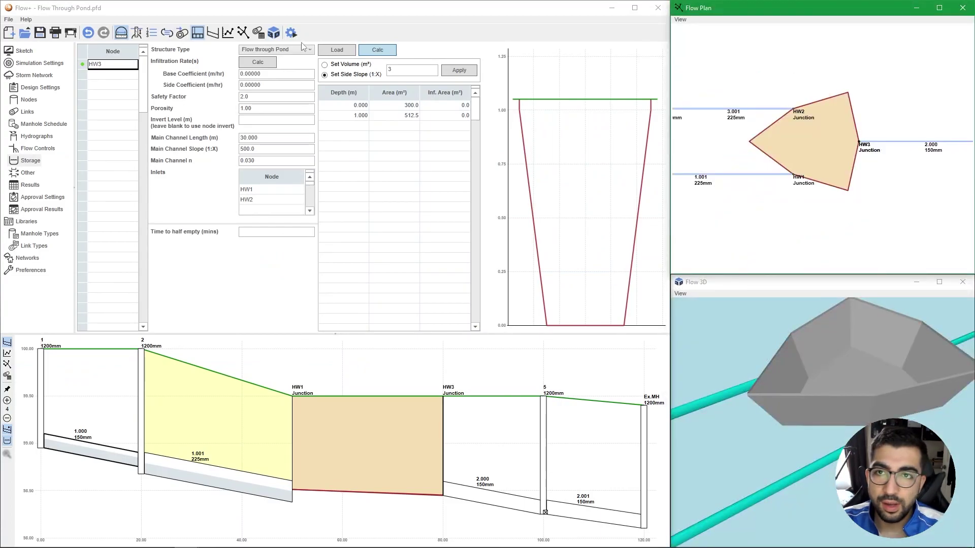
Step: Run the network analysis and display the critical storm results for the 100 year +40% CC return period
click(291, 33)
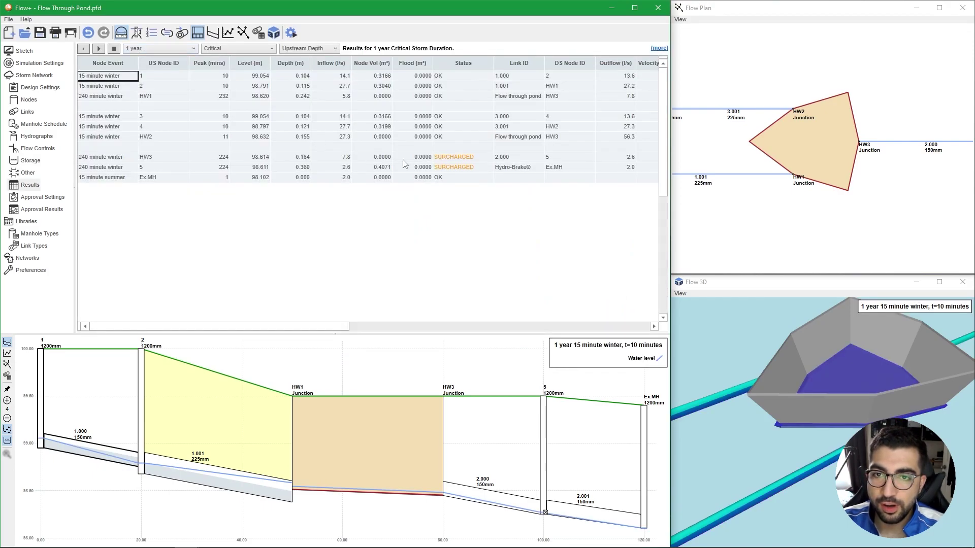
click(157, 50)
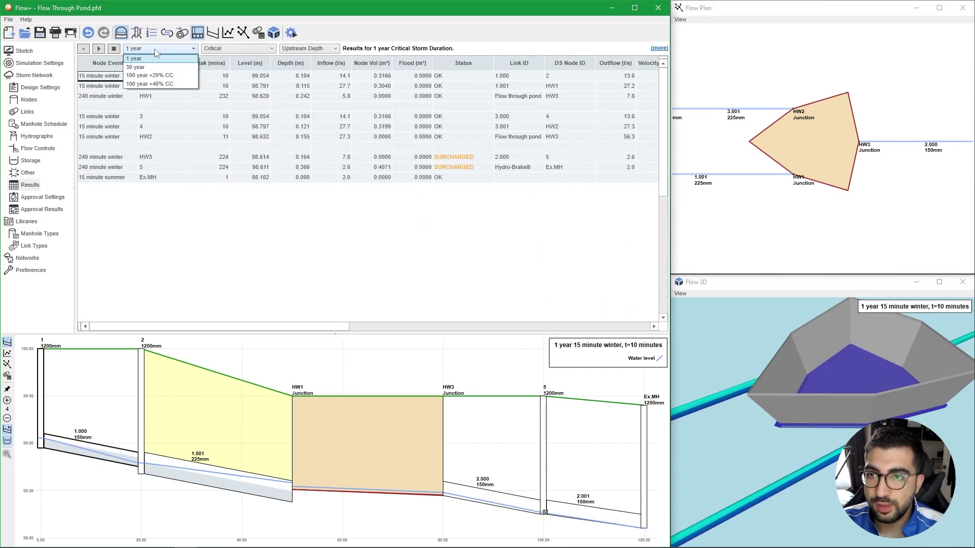
click(176, 84)
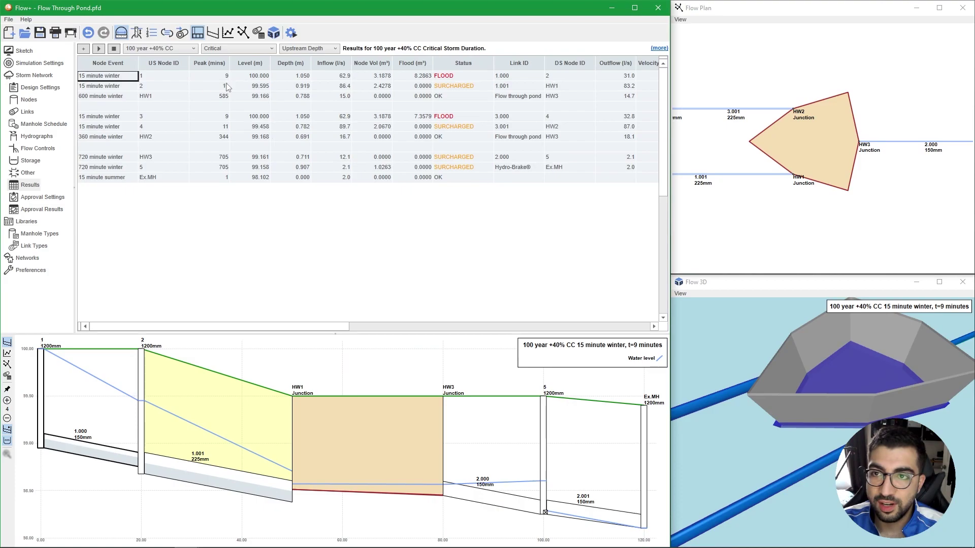
Step: Inspect HW3's critical storm result, examine the water in the pond in an enlarged 3D view, and check HW3's depth in the results
click(445, 158)
click(939, 281)
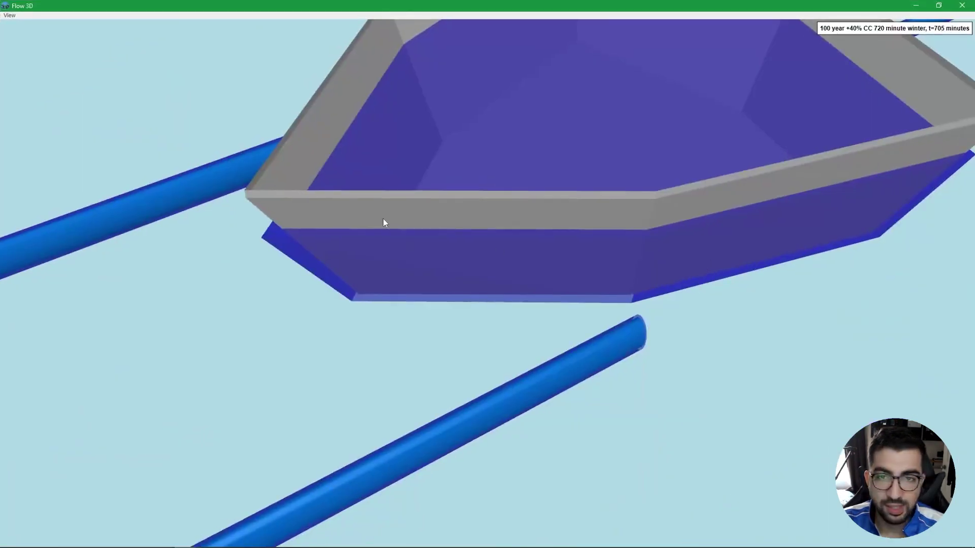
scroll(668, 256, down, 5)
scroll(707, 259, down, 3)
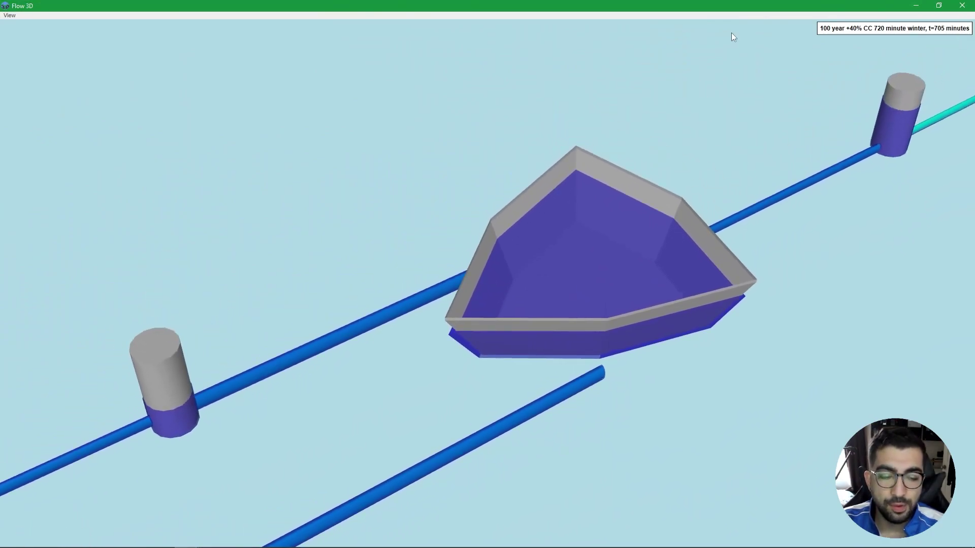
key(super+Down)
key(super+Down)
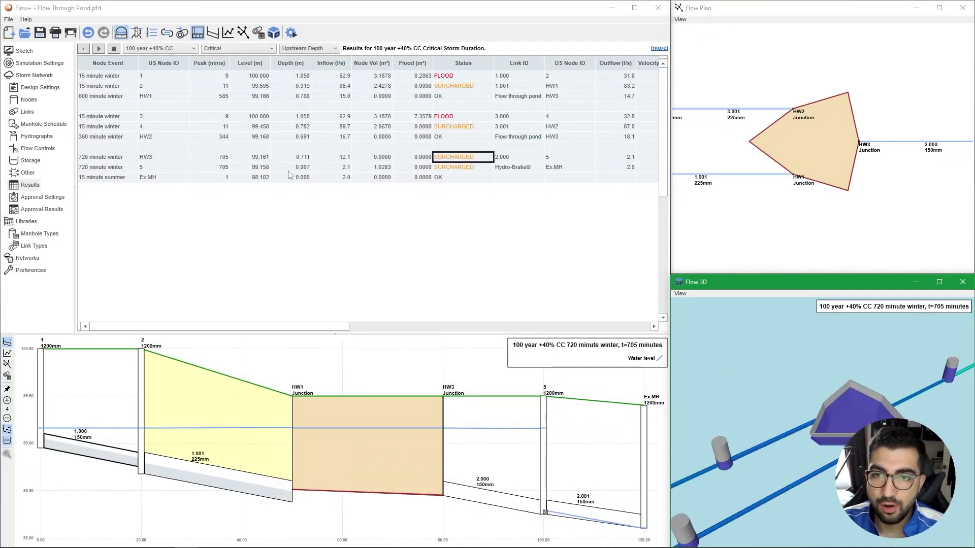
click(307, 160)
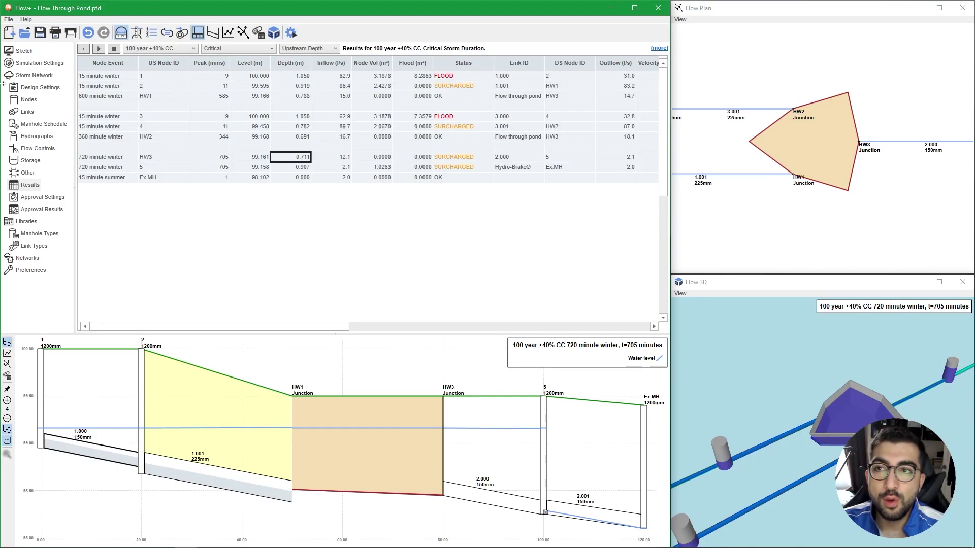
Step: Redraw the flow through pond's perimeter in the sketch as a rounded rectangular outline enclosing the HW1 and HW2 inlets and HW3 outlet
click(24, 51)
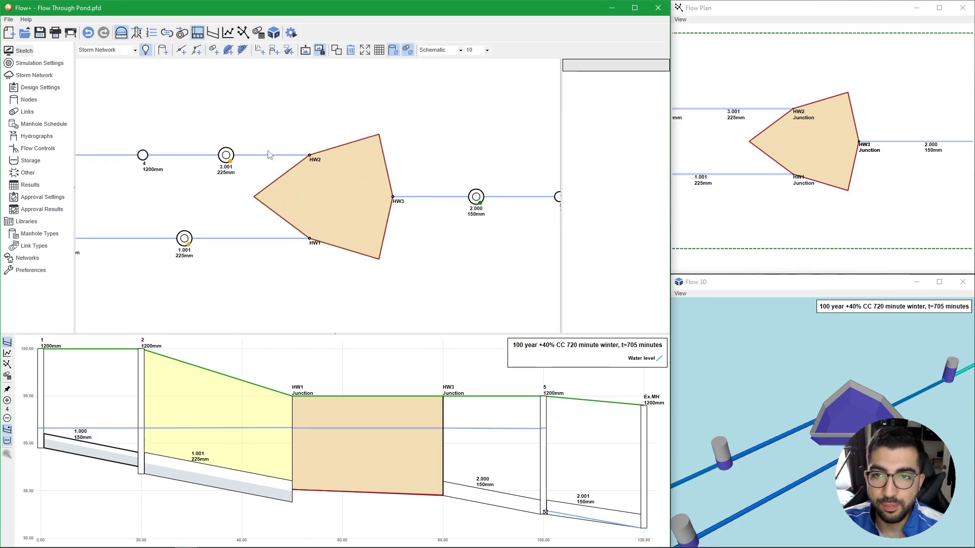
click(245, 49)
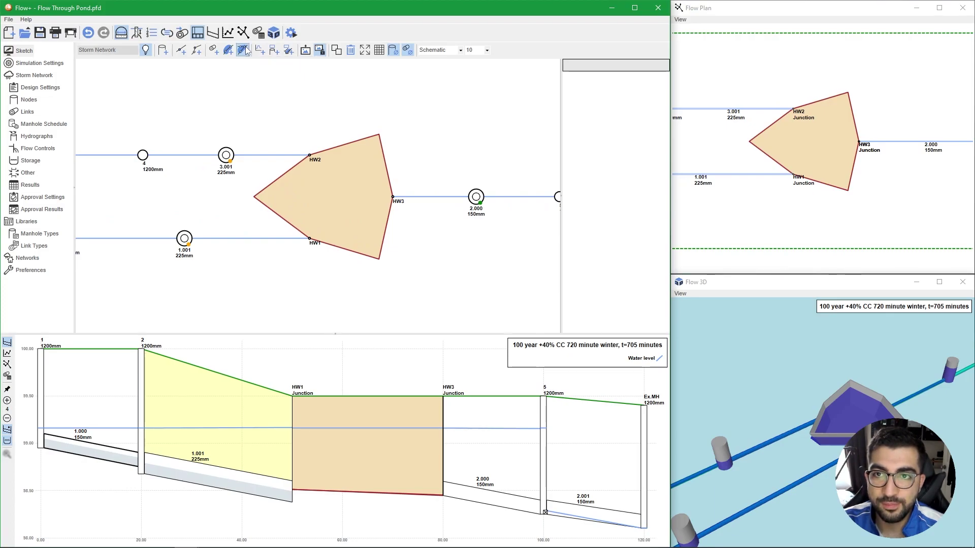
click(360, 177)
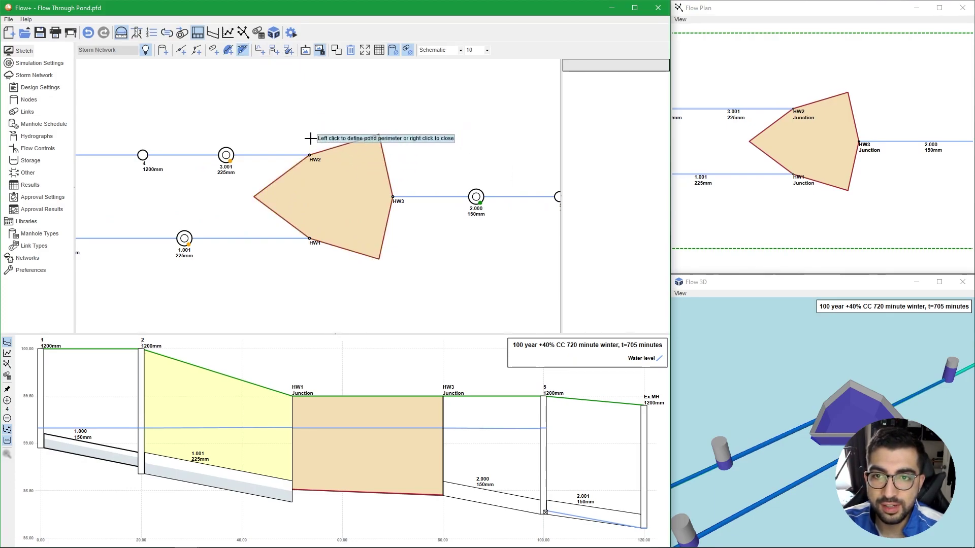
click(311, 139)
click(386, 138)
click(395, 146)
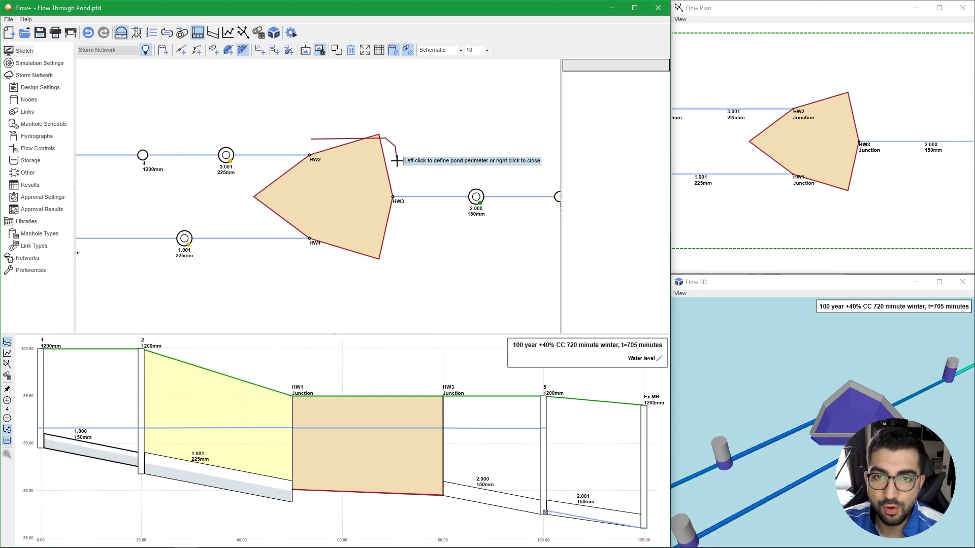
click(400, 190)
click(395, 235)
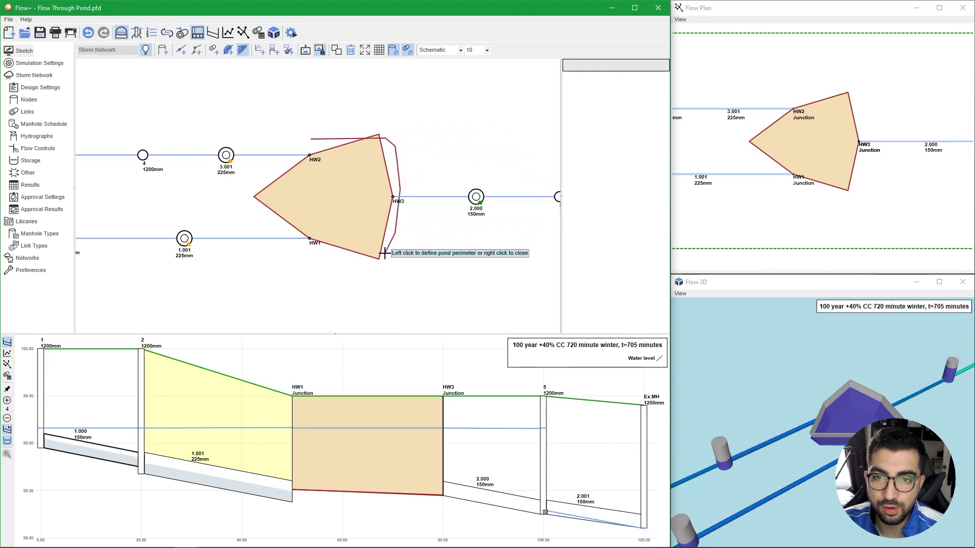
click(385, 253)
click(362, 259)
click(328, 255)
click(311, 247)
click(300, 218)
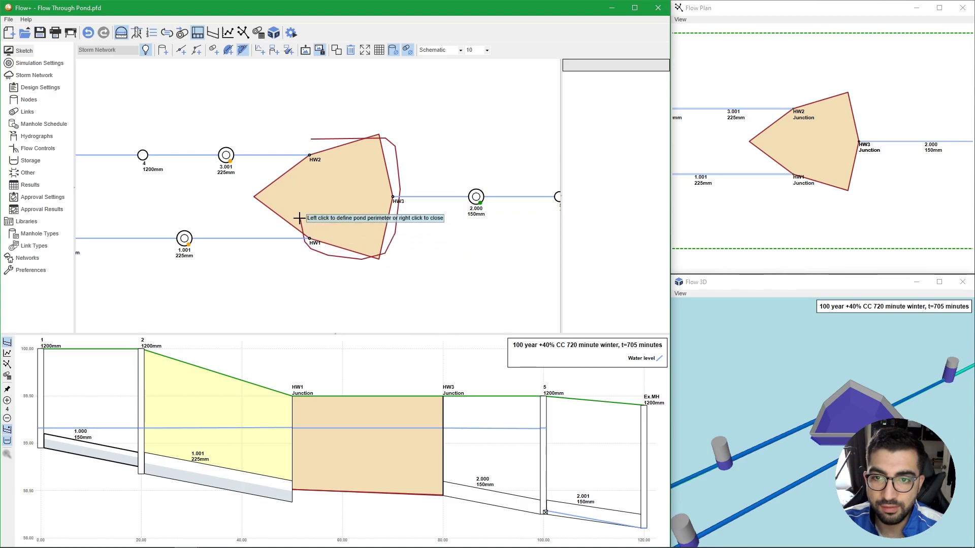
click(303, 147)
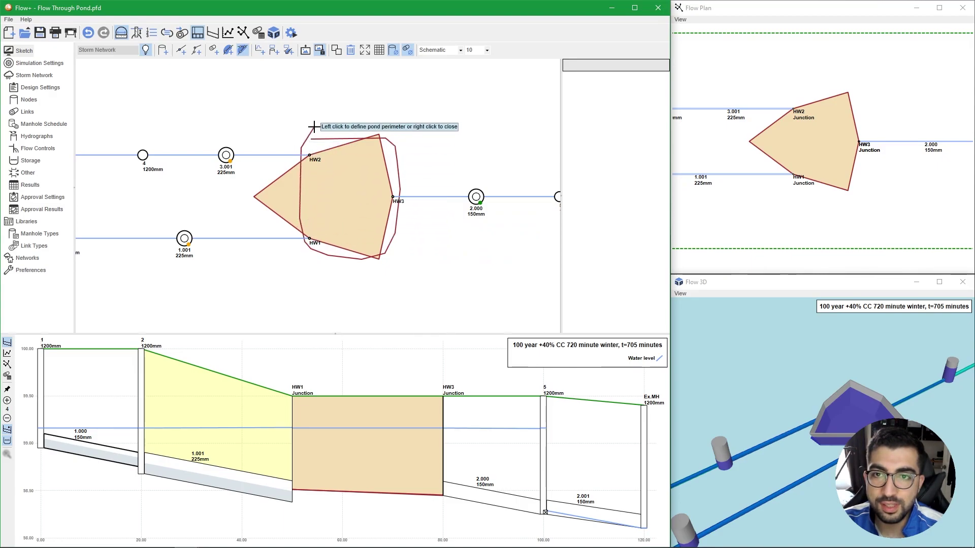
right_click(314, 126)
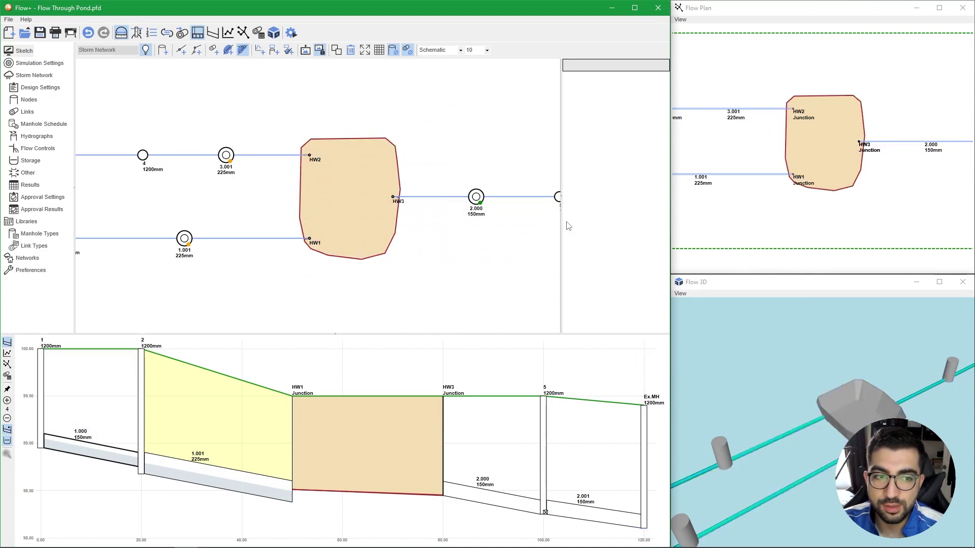
Step: Examine the redrawn pond's shape and its pipe connections in an enlarged 3D view, and restore the window layout
click(939, 282)
scroll(709, 248, up, 3)
drag(805, 265, 557, 217)
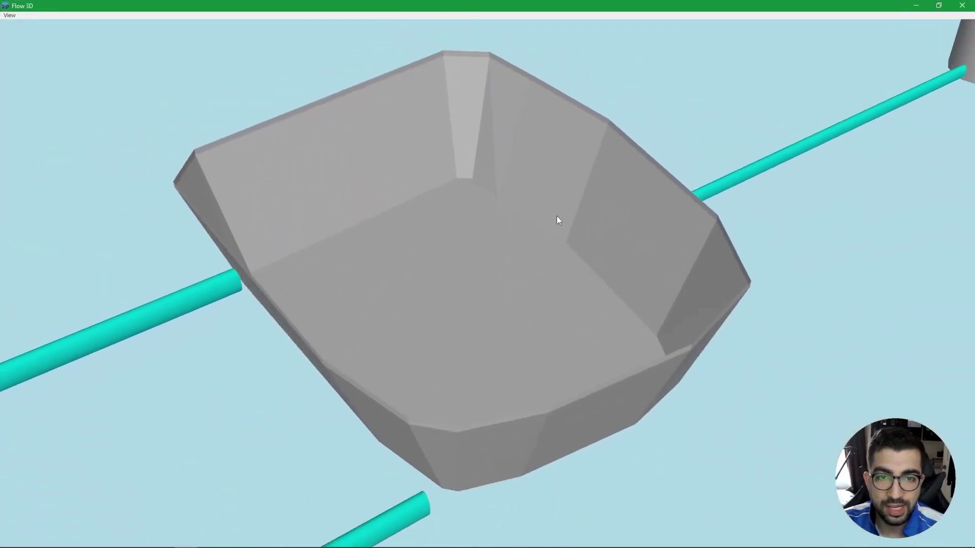
scroll(557, 218, down, 3)
double_click(799, 7)
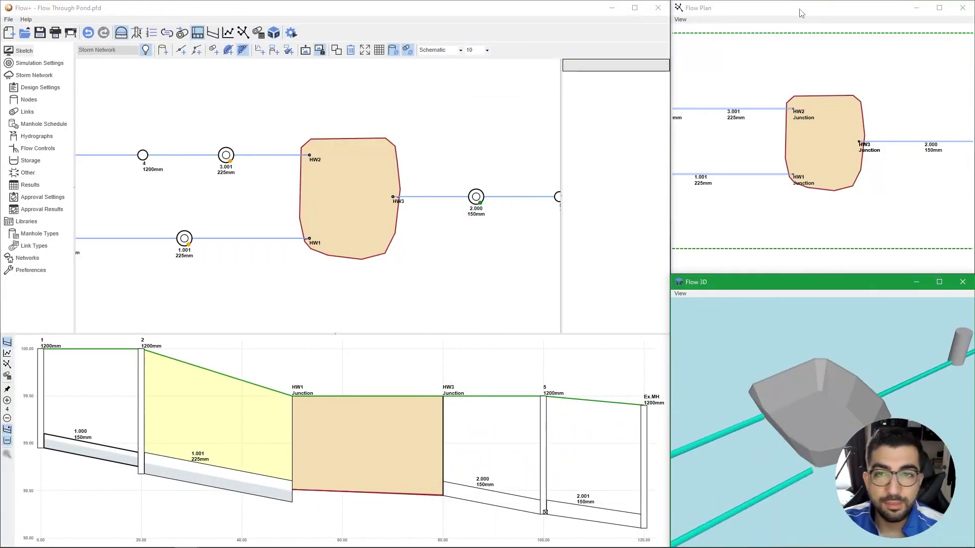
Step: Apply a side slope of 1:3 to the redrawn HW3 pond in the storage settings
click(30, 160)
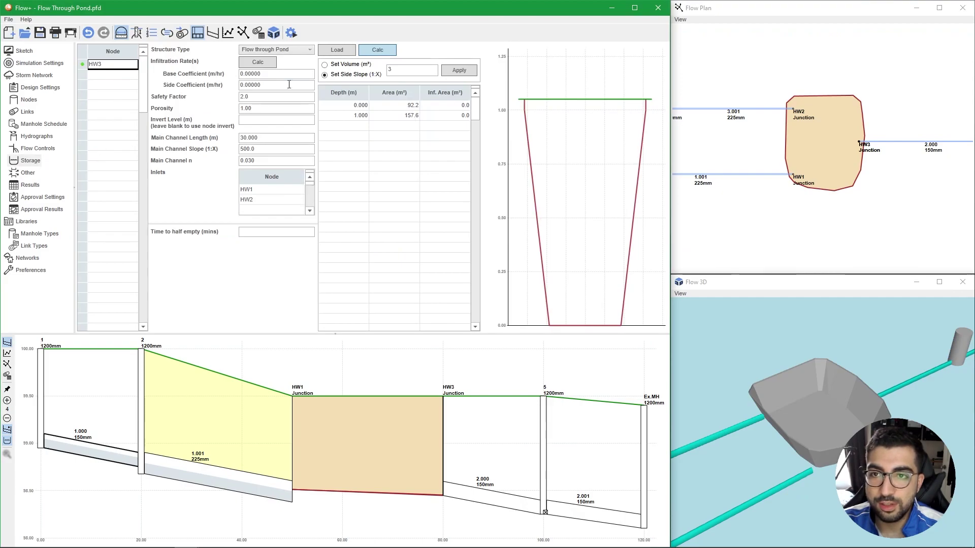
click(401, 70)
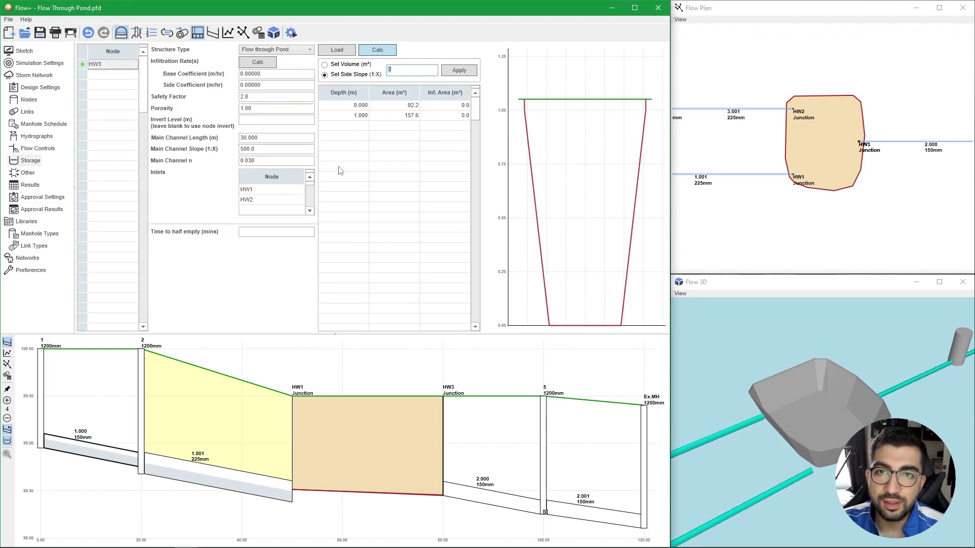
click(457, 72)
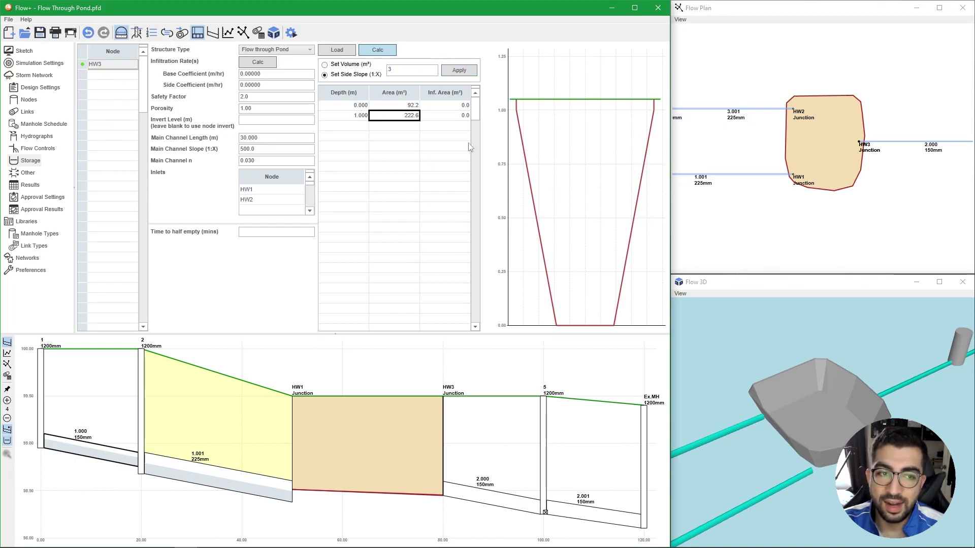
Step: Examine the pond's recalculated side slopes from another angle in an enlarged 3D view, and restore the window layout
click(105, 79)
scroll(913, 376, up, 5)
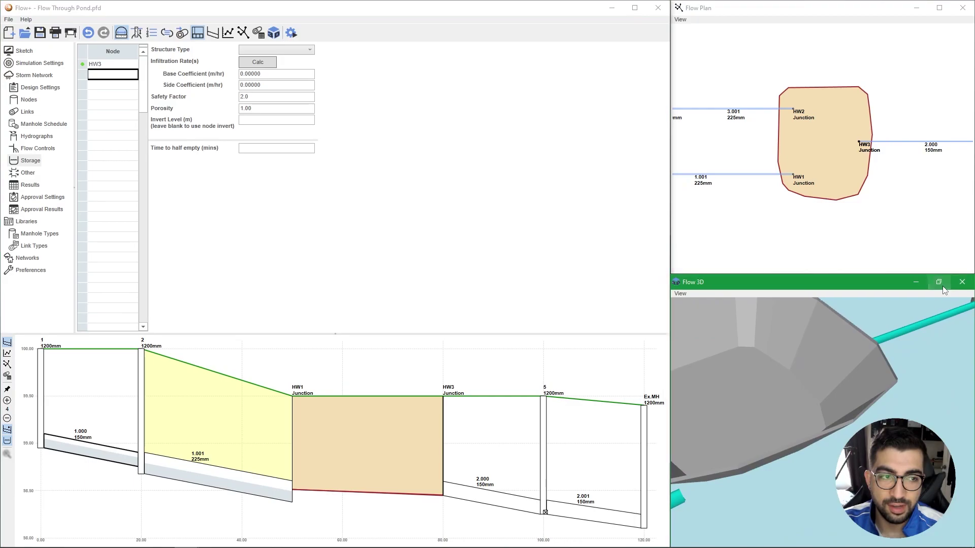
double_click(736, 281)
scroll(366, 208, down, 8)
drag(507, 337, 325, 168)
double_click(311, 6)
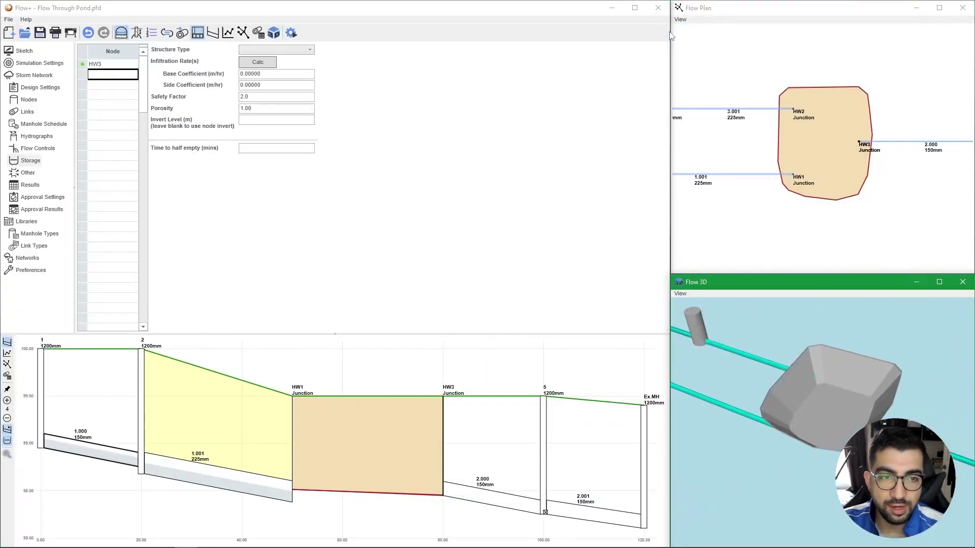
Step: Rerun the network analysis, select HW3's critical storm depth for 100 year +40% CC, and examine the pond's water in an enlarged 3D view
click(291, 33)
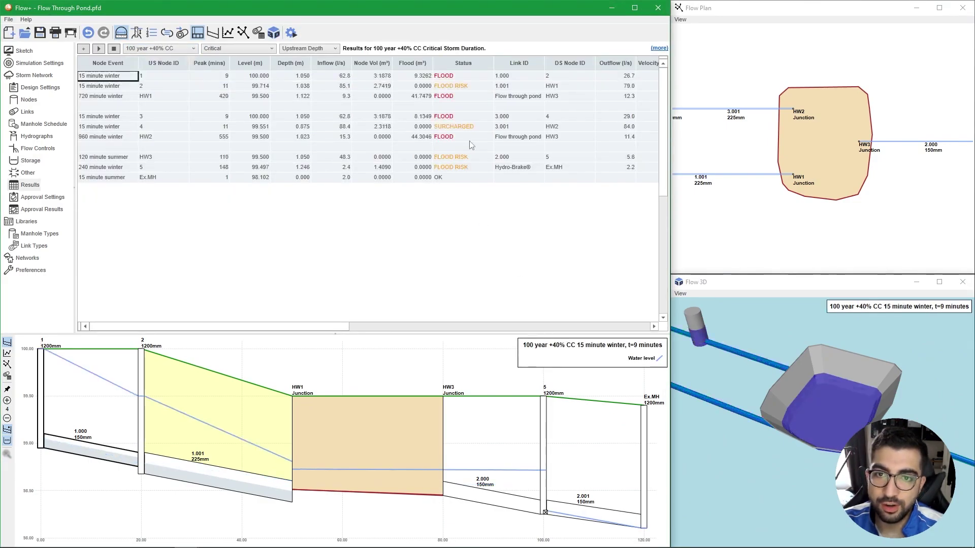
click(291, 157)
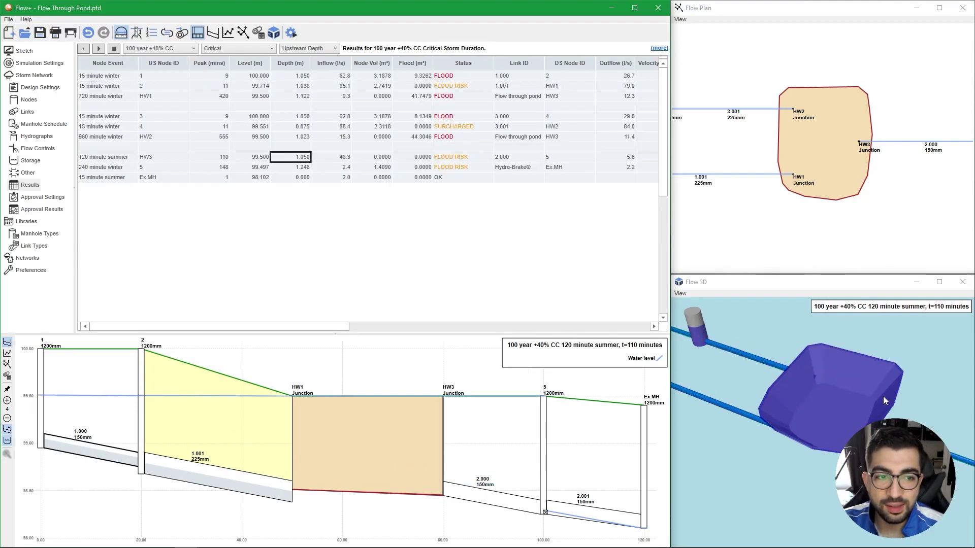
scroll(883, 396, up, 5)
click(939, 281)
scroll(264, 198, down, 5)
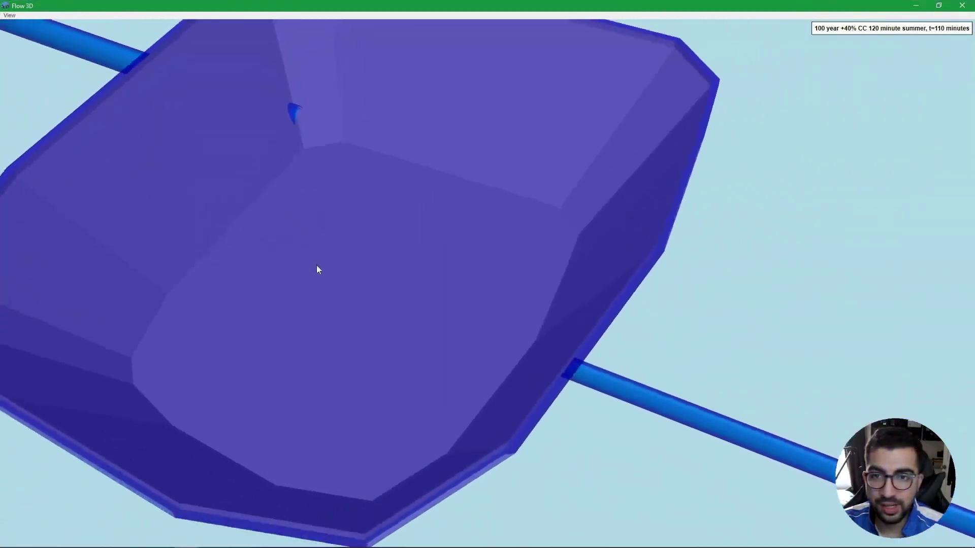
drag(318, 270, 334, 245)
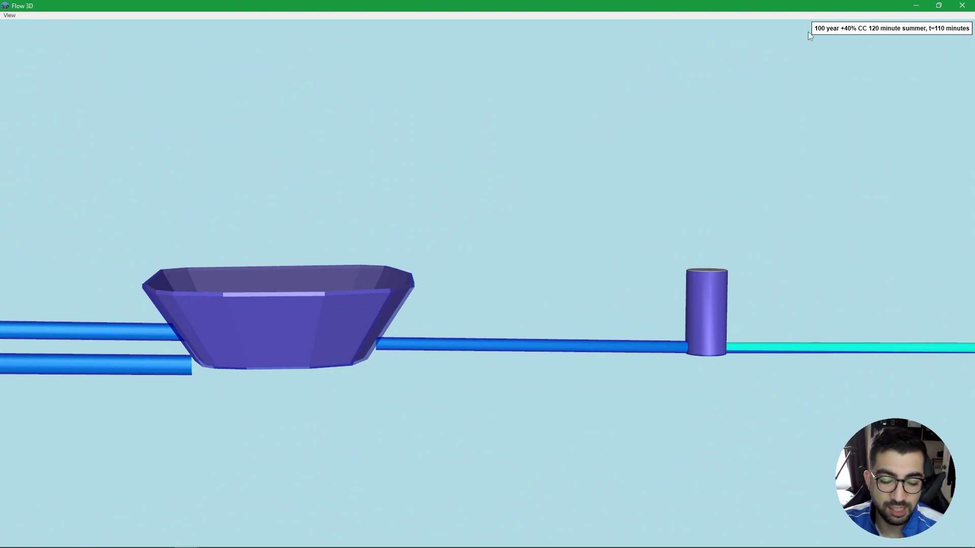
click(939, 5)
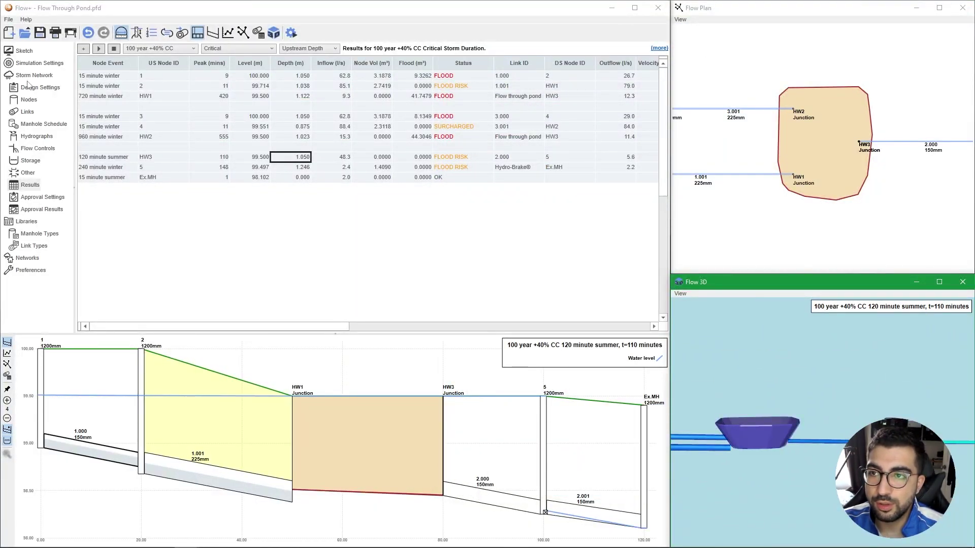
Step: Enlarge the flow through pond in the sketch by moving its perimeter vertices outward around HW1, HW2 and HW3
click(24, 53)
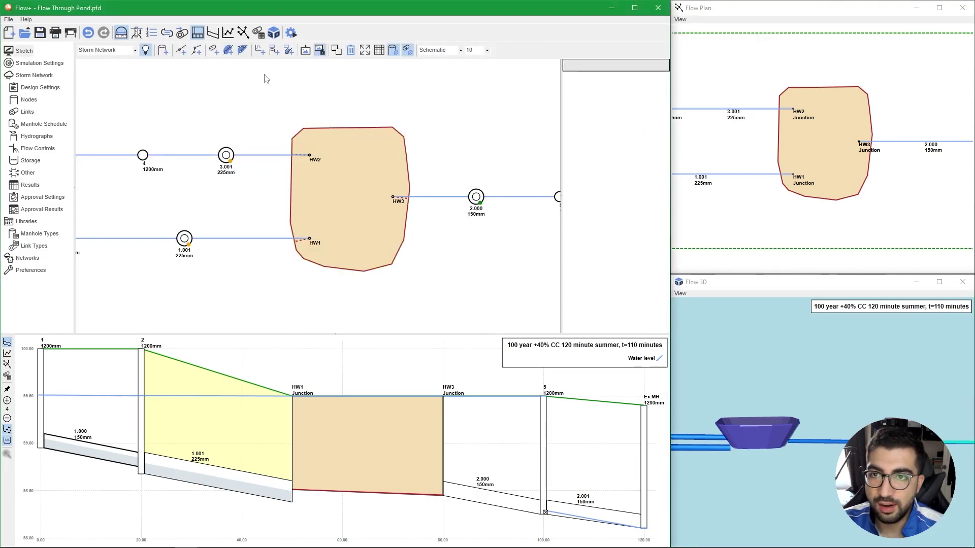
click(343, 134)
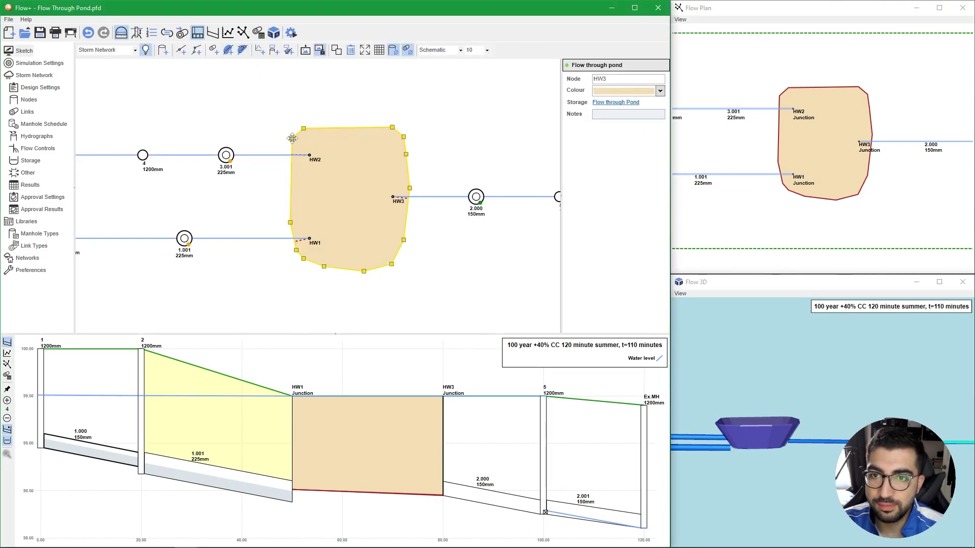
drag(292, 138, 282, 139)
drag(302, 261, 302, 264)
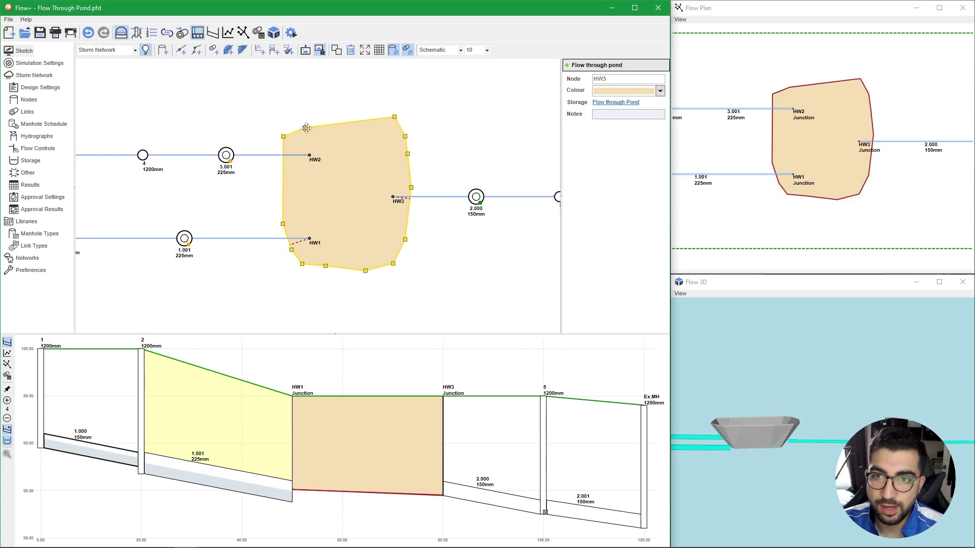
drag(306, 122, 307, 118)
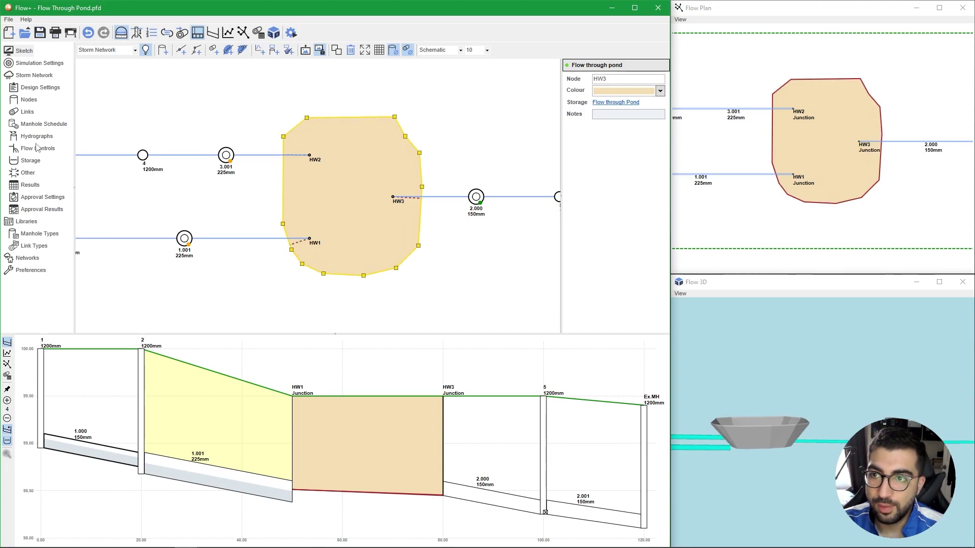
Step: Review the enlarged pond's storage areas, rerun the analysis, and inspect HW3's 100 year +40% CC critical storm depth and 3D water level
click(31, 160)
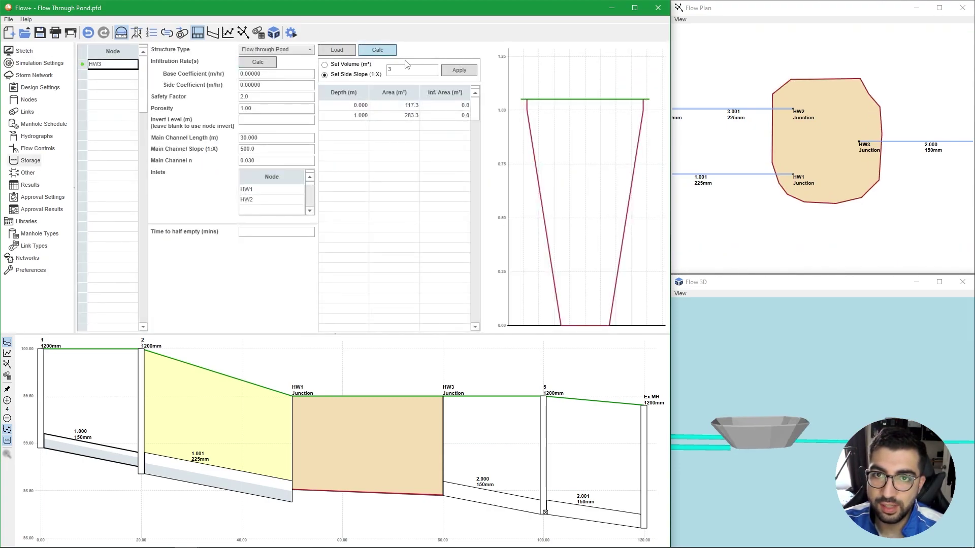
key(F5)
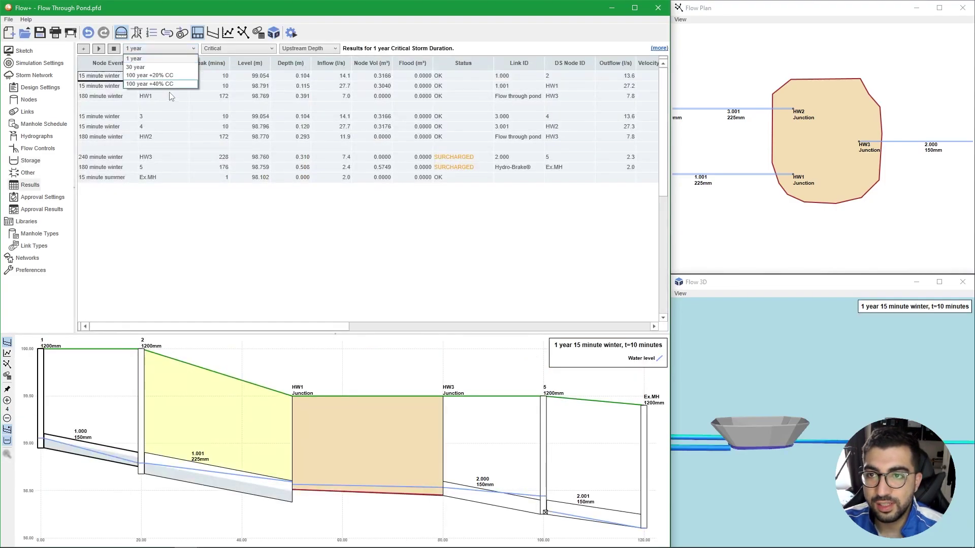
click(343, 156)
mouse_move(779, 440)
mouse_down()
mouse_move(845, 424)
mouse_move(792, 426)
mouse_up()
scroll(792, 426, down, 5)
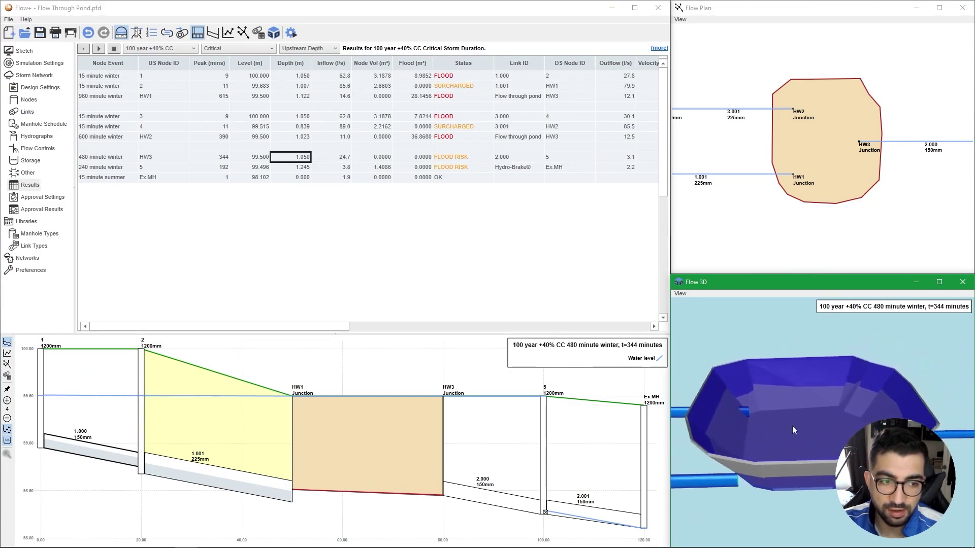